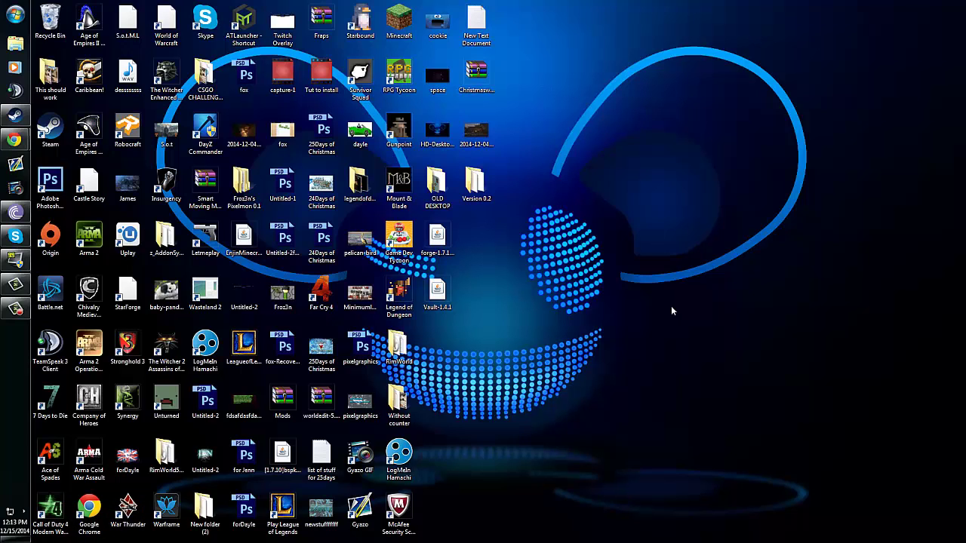
Open the Roaming application data folder by running %appdata%
{"action": "key", "text": "super+r"}
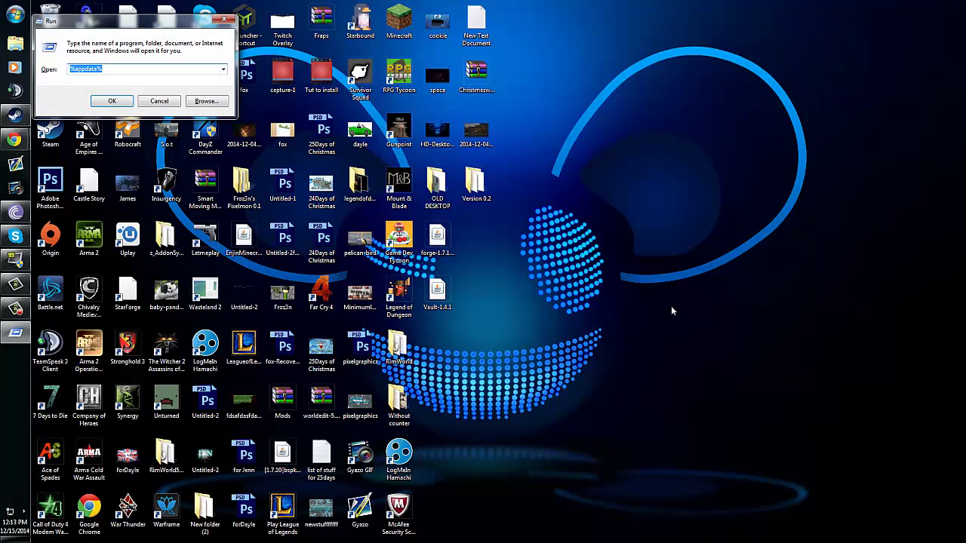
{"action": "left_click_drag", "start_coordinate": [105, 30], "coordinate": [455, 198]}
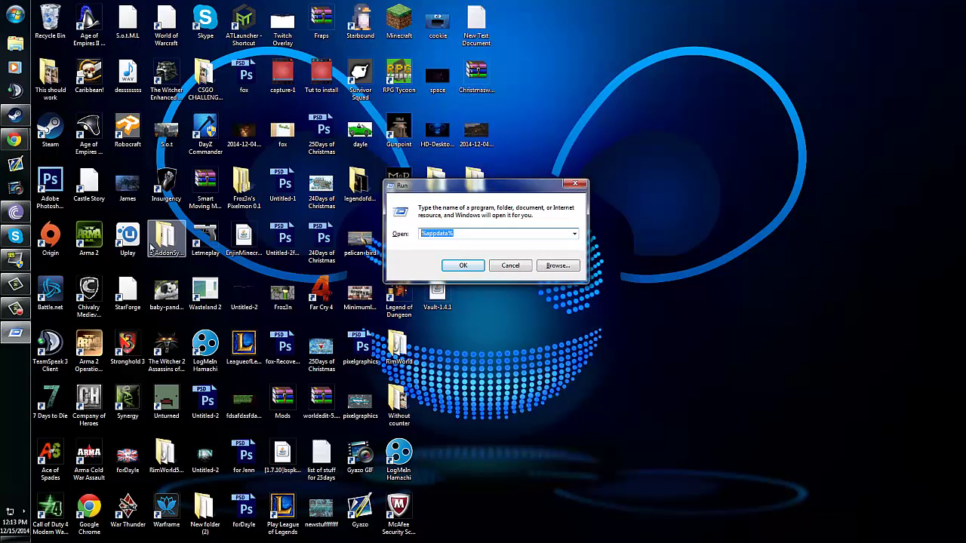
{"action": "key", "text": "BackSpace"}
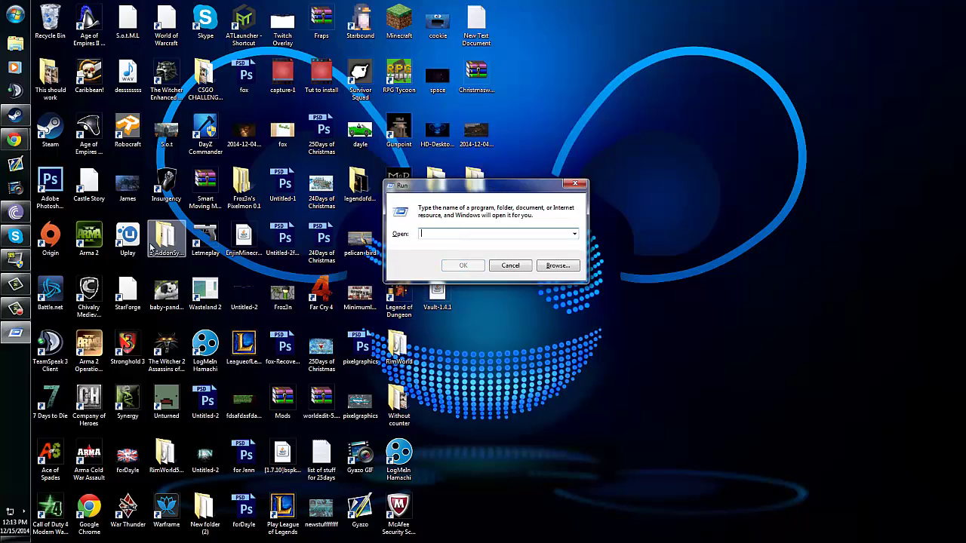
{"action": "type", "text": "%a"}
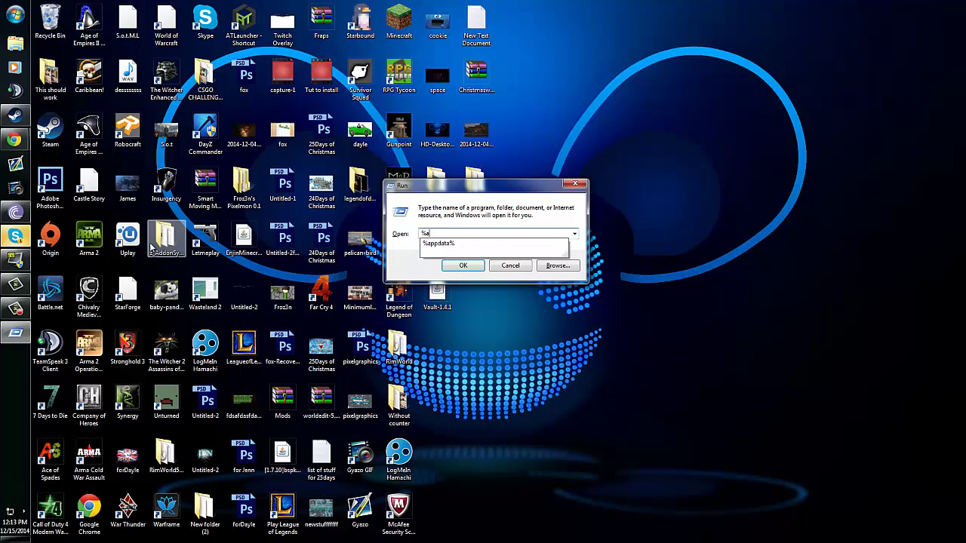
{"action": "type", "text": "ppdata%"}
{"action": "key", "text": "Return"}
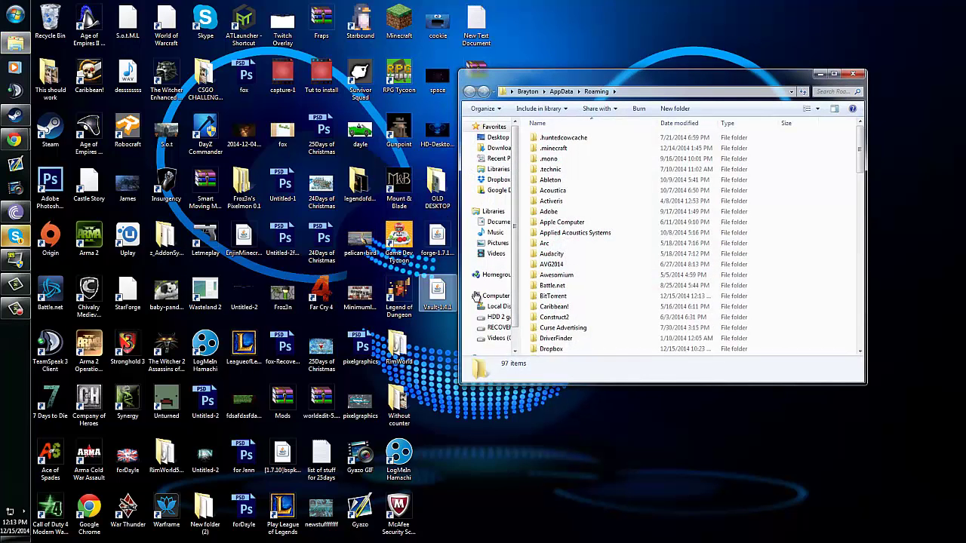
{"action": "left_click_drag", "start_coordinate": [627, 76], "coordinate": [513, 66]}
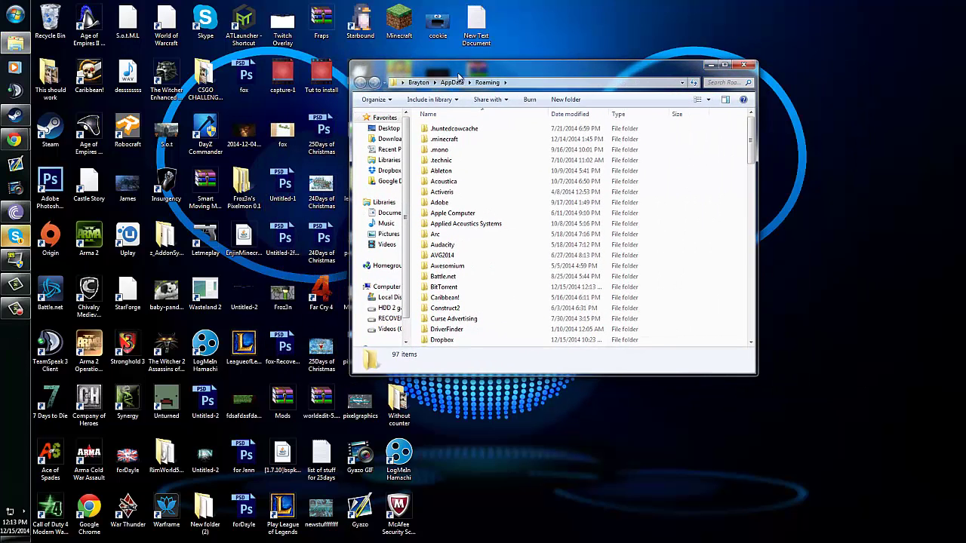
Open the .minecraft folder inside Roaming and minimize its window
{"action": "left_click", "coordinate": [435, 142]}
{"action": "double_click", "coordinate": [435, 141]}
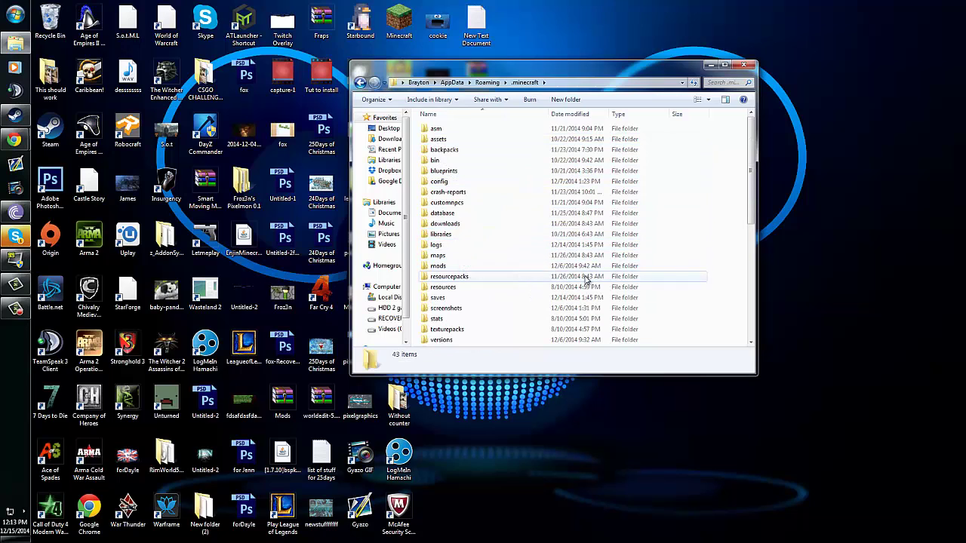
{"action": "left_click_drag", "start_coordinate": [732, 135], "coordinate": [705, 130]}
{"action": "left_click", "coordinate": [713, 150]}
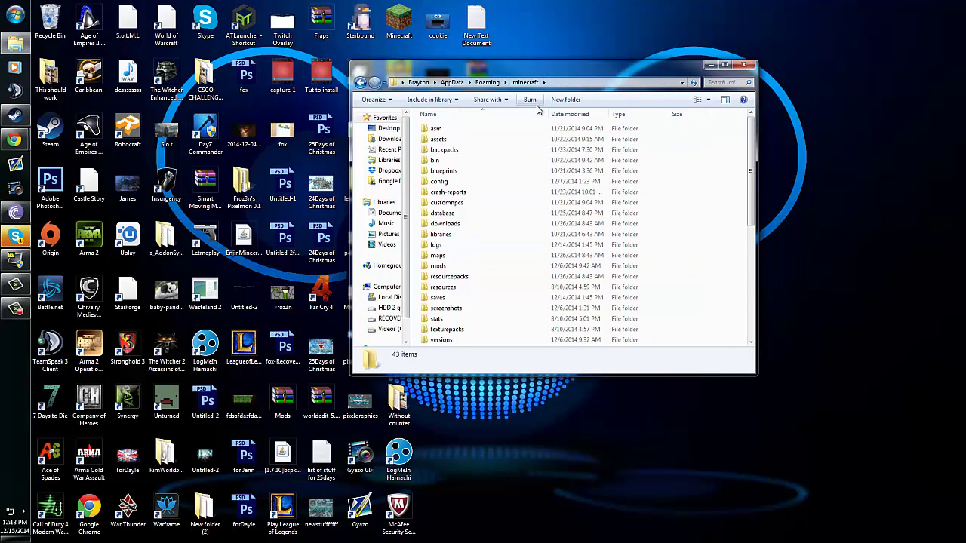
{"action": "left_click", "coordinate": [711, 65]}
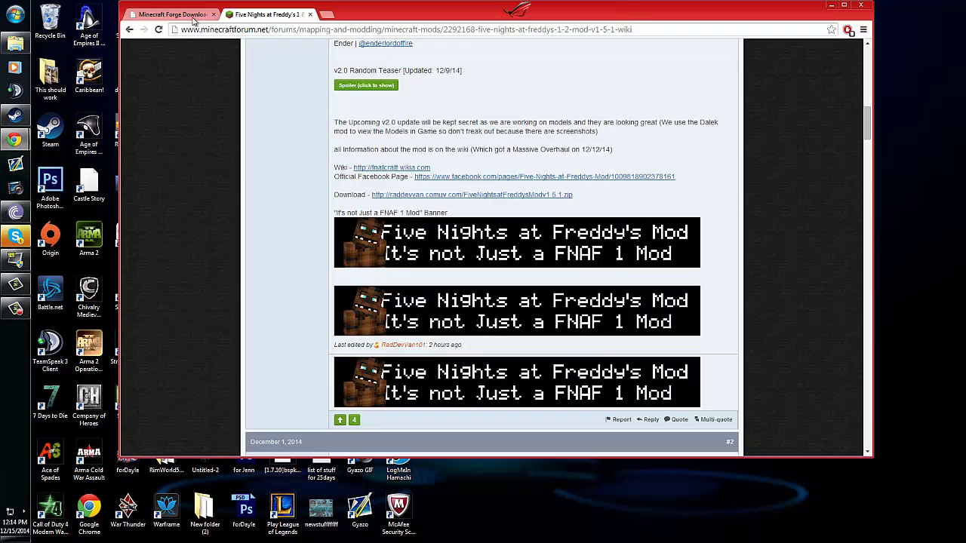
Compare the 1.7.10 builds on the Minecraft Forge downloads page with the game version on the Five Nights at Freddy's mod forum page
{"action": "left_click", "coordinate": [173, 15]}
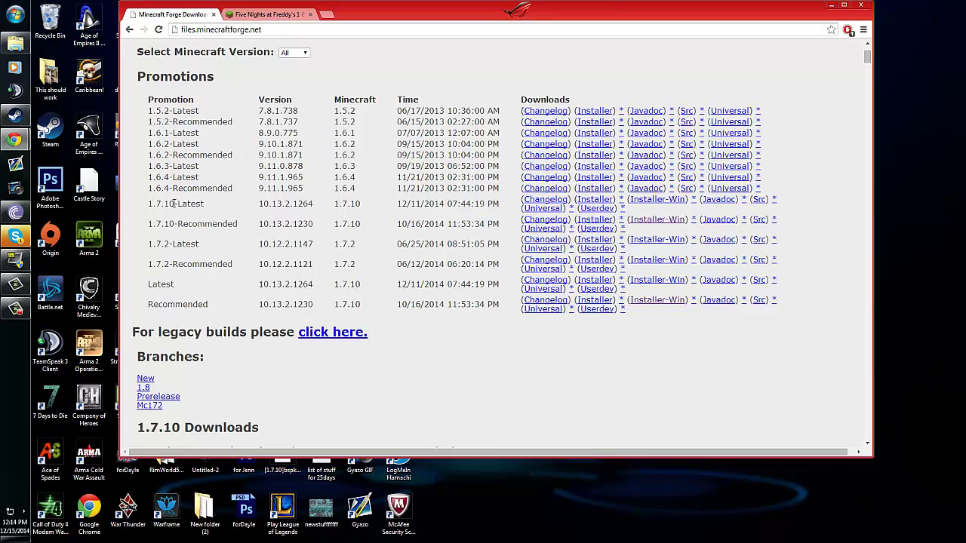
{"action": "left_click_drag", "start_coordinate": [149, 203], "coordinate": [214, 201]}
{"action": "double_click", "coordinate": [157, 202]}
{"action": "scroll", "coordinate": [191, 224], "scroll_direction": "down", "scroll_amount": 3}
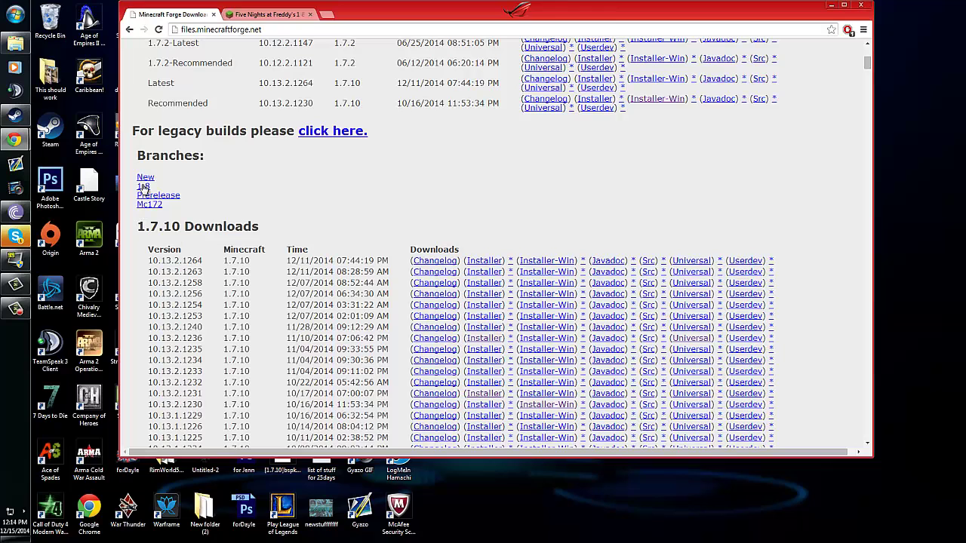
{"action": "left_click_drag", "start_coordinate": [139, 227], "coordinate": [183, 227]}
{"action": "left_click", "coordinate": [257, 16]}
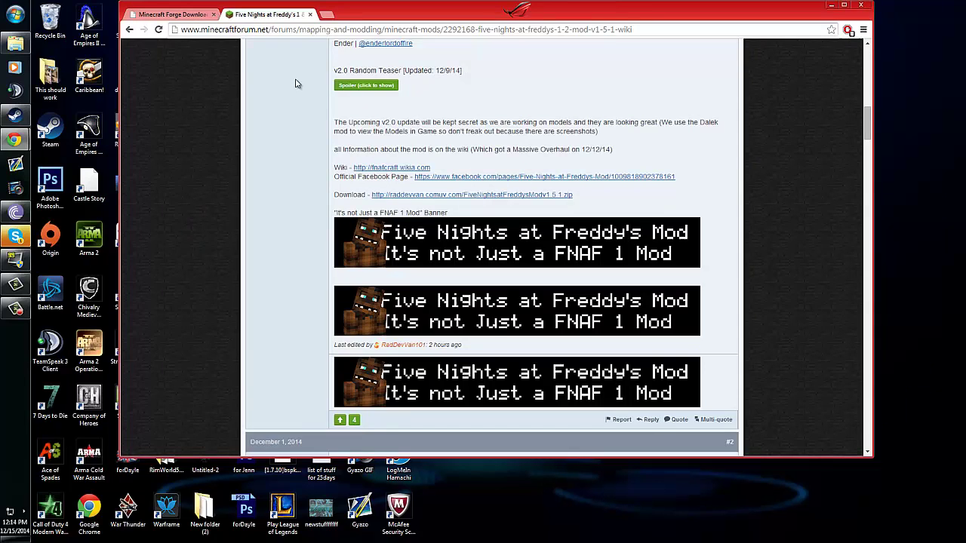
{"action": "scroll", "coordinate": [298, 83], "scroll_direction": "up", "scroll_amount": 10}
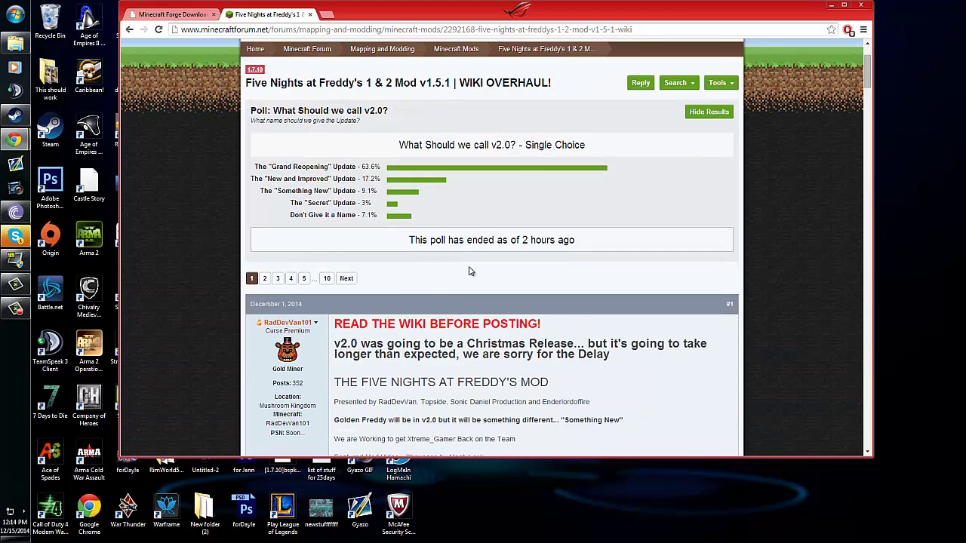
{"action": "scroll", "coordinate": [474, 270], "scroll_direction": "up", "scroll_amount": 1}
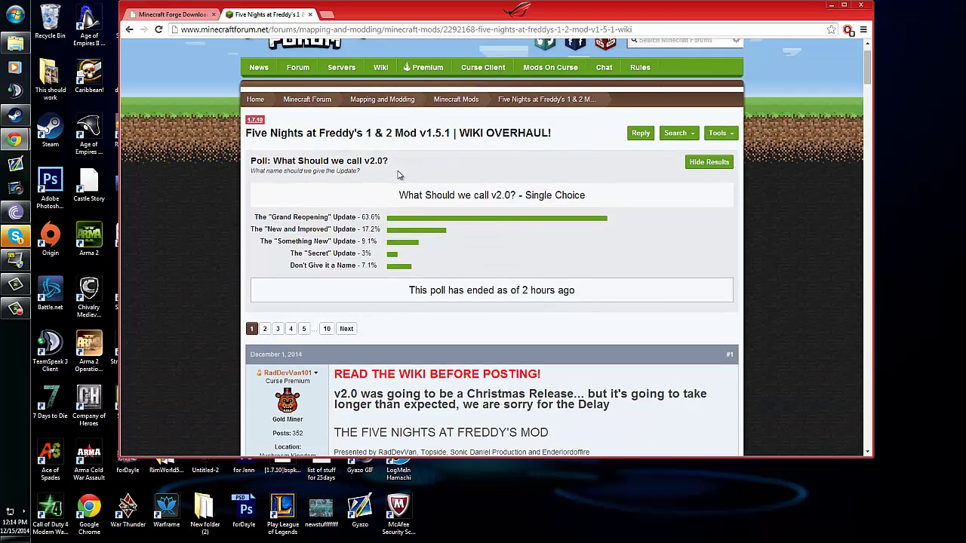
{"action": "scroll", "coordinate": [400, 176], "scroll_direction": "down", "scroll_amount": 5}
{"action": "scroll", "coordinate": [402, 177], "scroll_direction": "down", "scroll_amount": 5}
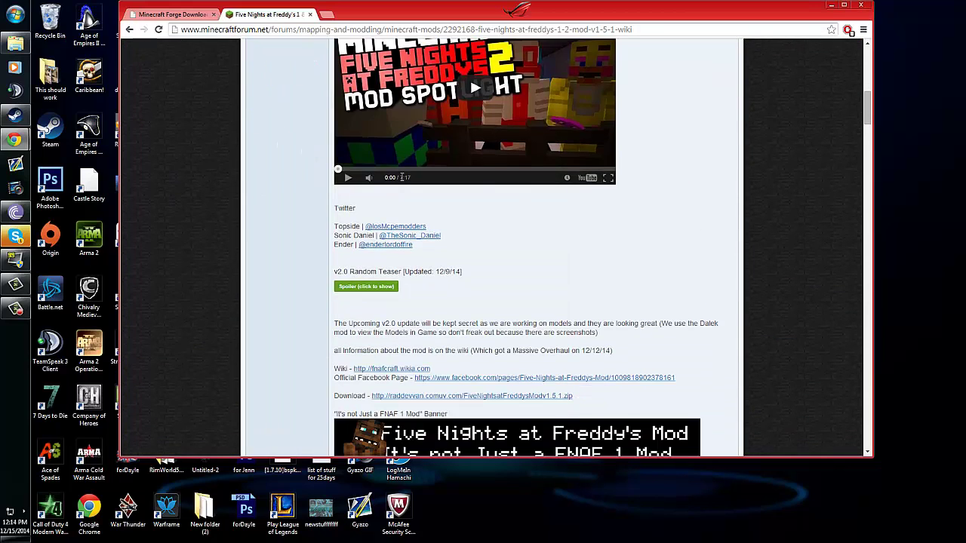
{"action": "scroll", "coordinate": [402, 177], "scroll_direction": "down", "scroll_amount": 5}
{"action": "scroll", "coordinate": [400, 173], "scroll_direction": "up", "scroll_amount": 6}
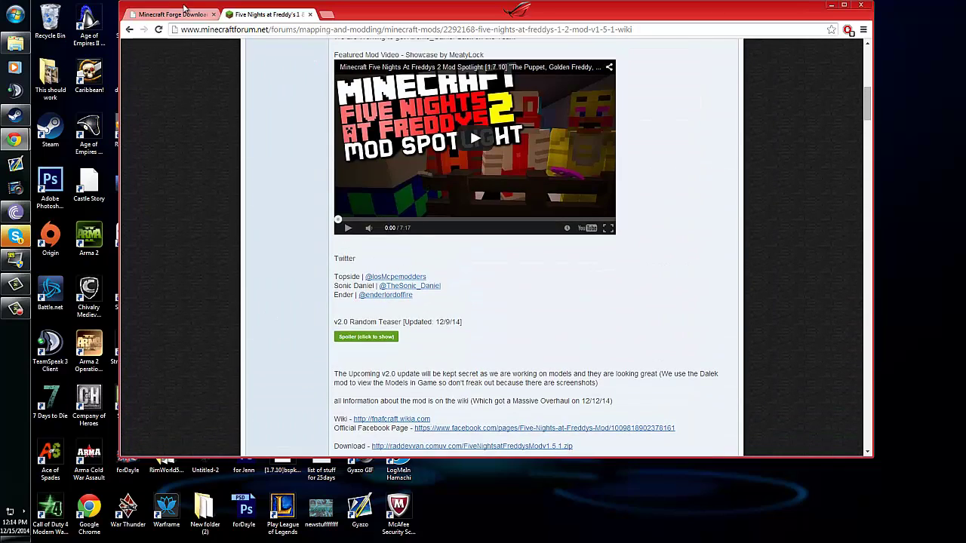
Download the Windows installer of the 1.7.10-Latest build from the Minecraft Forge downloads page, skipping the ad
{"action": "left_click", "coordinate": [184, 9]}
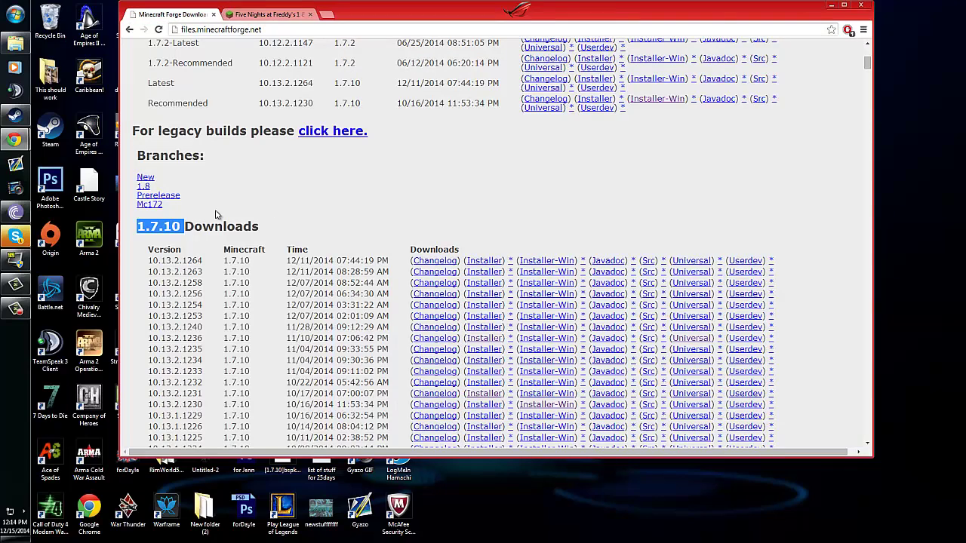
{"action": "scroll", "coordinate": [208, 249], "scroll_direction": "up", "scroll_amount": 2}
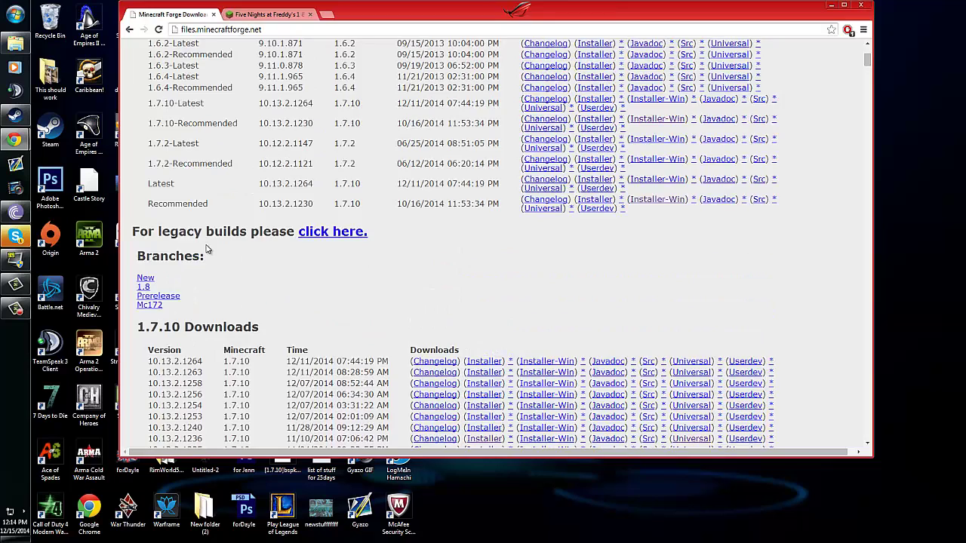
{"action": "scroll", "coordinate": [207, 248], "scroll_direction": "up", "scroll_amount": 3}
{"action": "left_click_drag", "start_coordinate": [174, 274], "coordinate": [237, 275]}
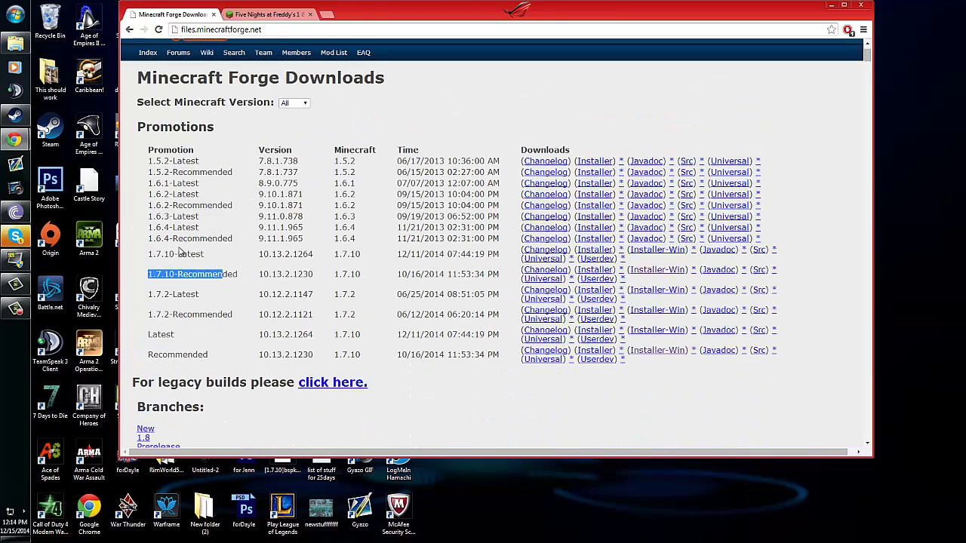
{"action": "left_click_drag", "start_coordinate": [148, 254], "coordinate": [696, 258]}
{"action": "left_click", "coordinate": [695, 258]}
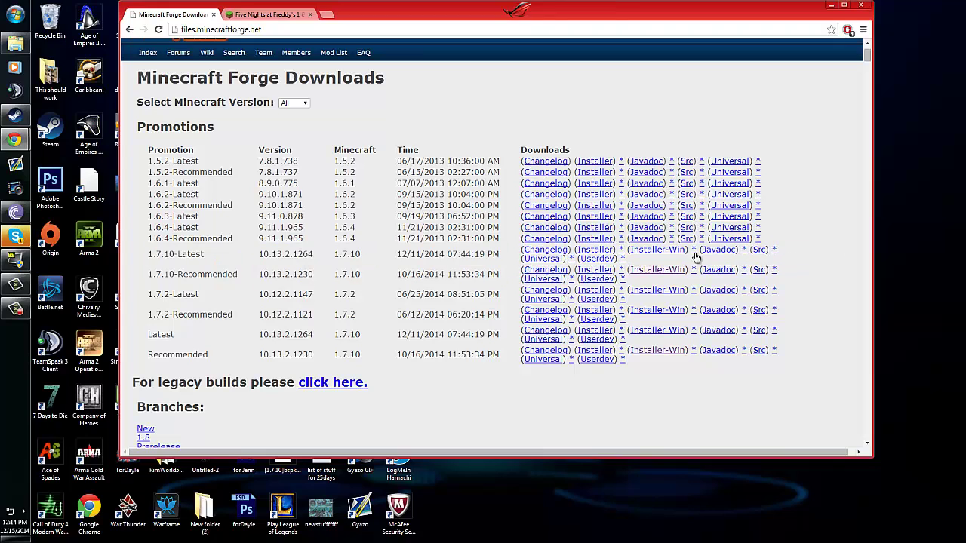
{"action": "left_click", "coordinate": [652, 253]}
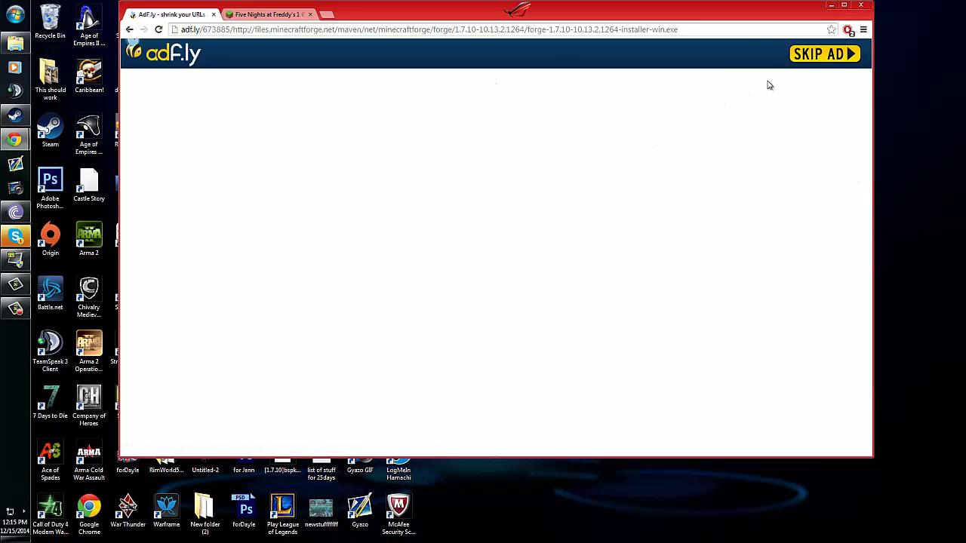
{"action": "left_click", "coordinate": [802, 59]}
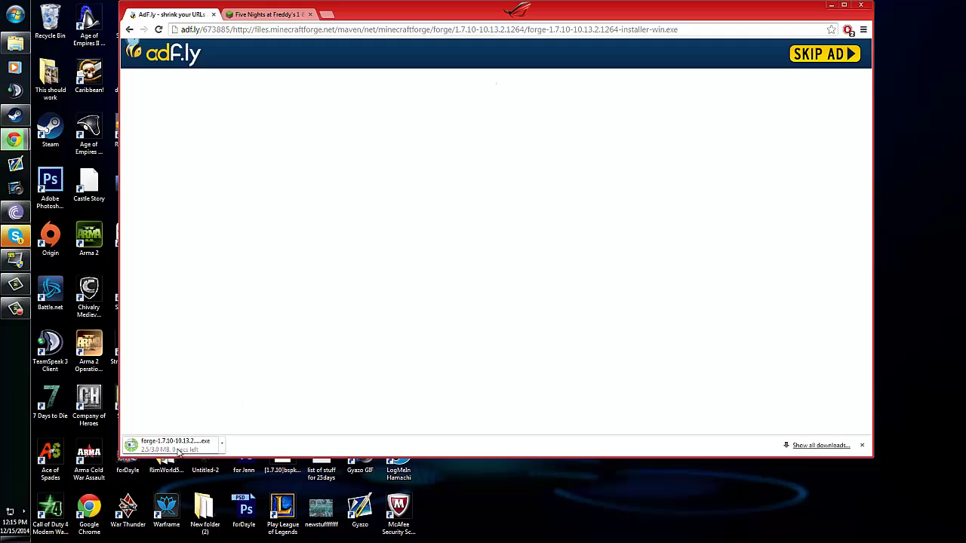
Run the downloaded Forge installer and install the client into the .minecraft folder
{"action": "left_click", "coordinate": [184, 449]}
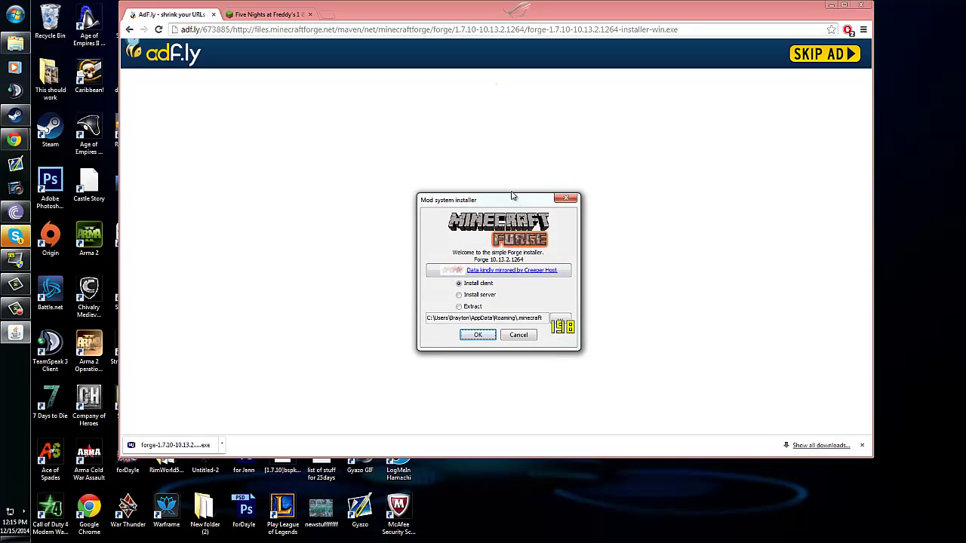
{"action": "left_click_drag", "start_coordinate": [498, 207], "coordinate": [478, 125]}
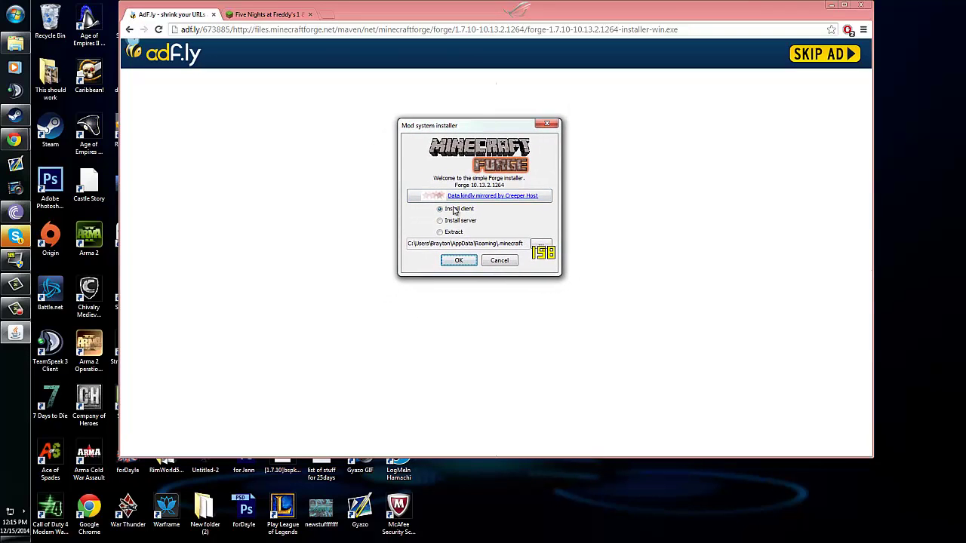
{"action": "left_click", "coordinate": [445, 213]}
{"action": "left_click_drag", "start_coordinate": [409, 244], "coordinate": [414, 244]}
{"action": "left_click", "coordinate": [460, 260]}
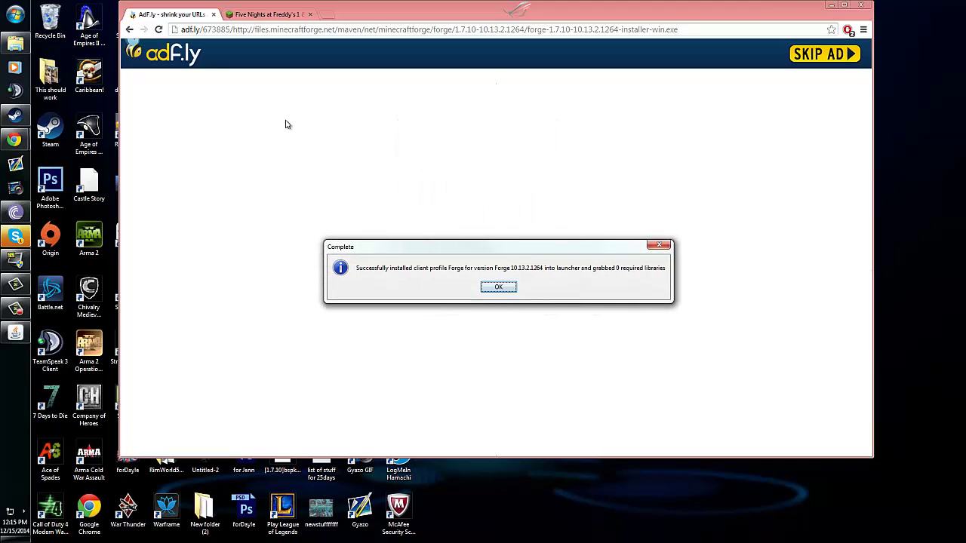
{"action": "left_click", "coordinate": [499, 288]}
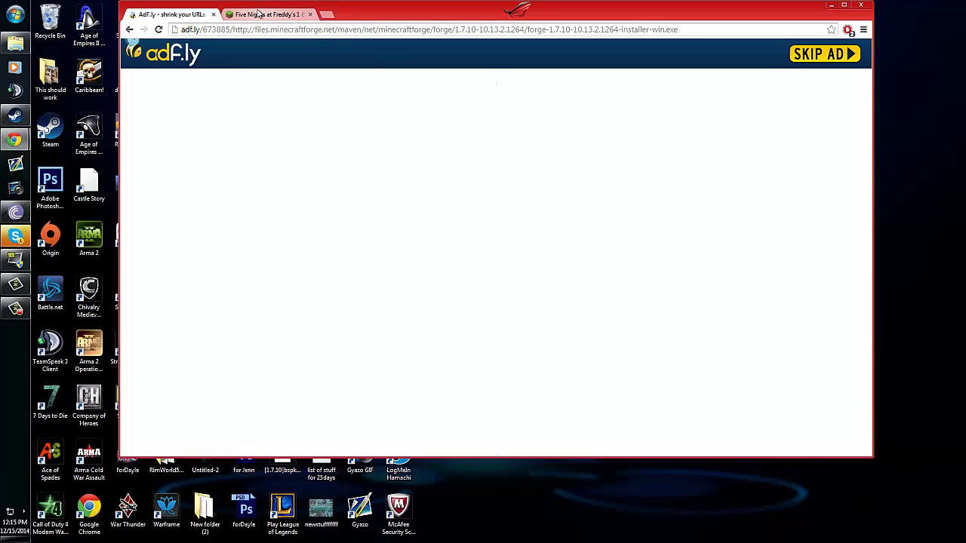
Close the ad page and download FiveNightsatFreddysModv1.5.1.zip from the mod's forum post
{"action": "left_click", "coordinate": [213, 14]}
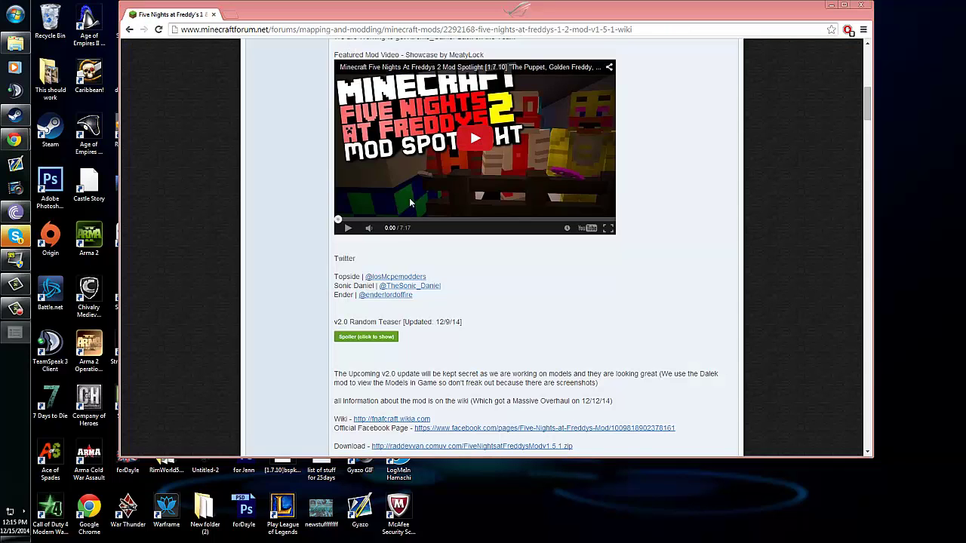
{"action": "left_click", "coordinate": [575, 312]}
{"action": "scroll", "coordinate": [647, 276], "scroll_direction": "down", "scroll_amount": 3}
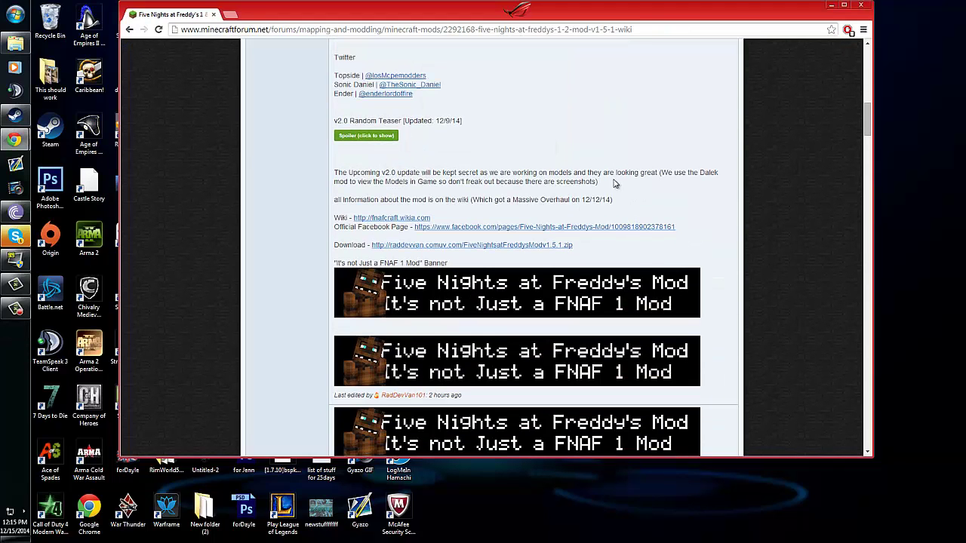
{"action": "left_click", "coordinate": [400, 245]}
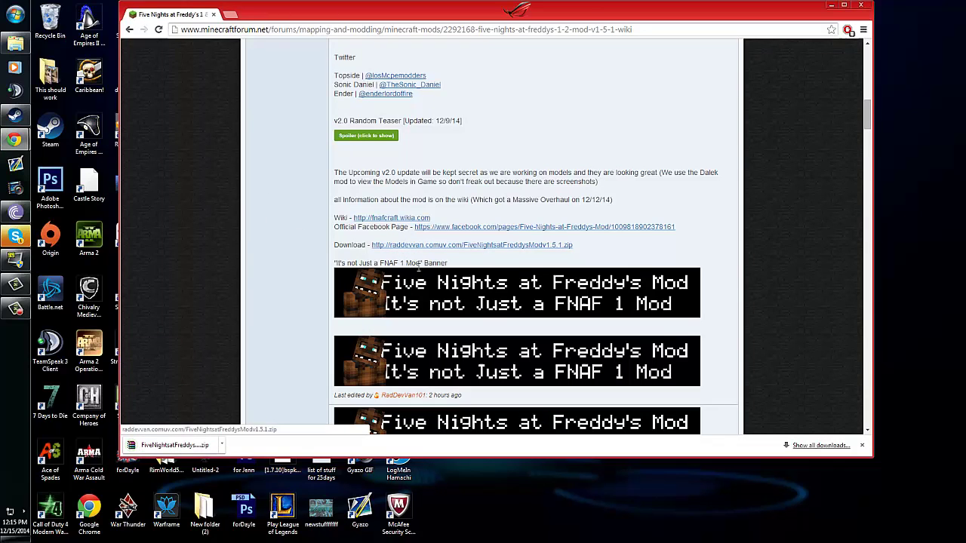
Place the downloaded mod zip on an empty area of the desktop and minimize the browser
{"action": "left_click_drag", "start_coordinate": [501, 22], "coordinate": [943, 19]}
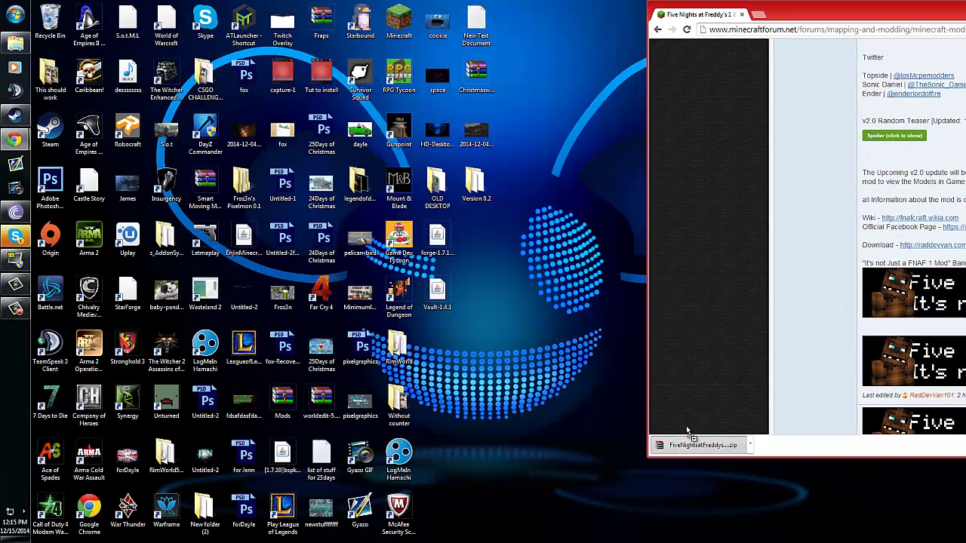
{"action": "left_click_drag", "start_coordinate": [701, 445], "coordinate": [623, 94]}
{"action": "left_click_drag", "start_coordinate": [813, 12], "coordinate": [368, 68]}
{"action": "left_click", "coordinate": [919, 67]}
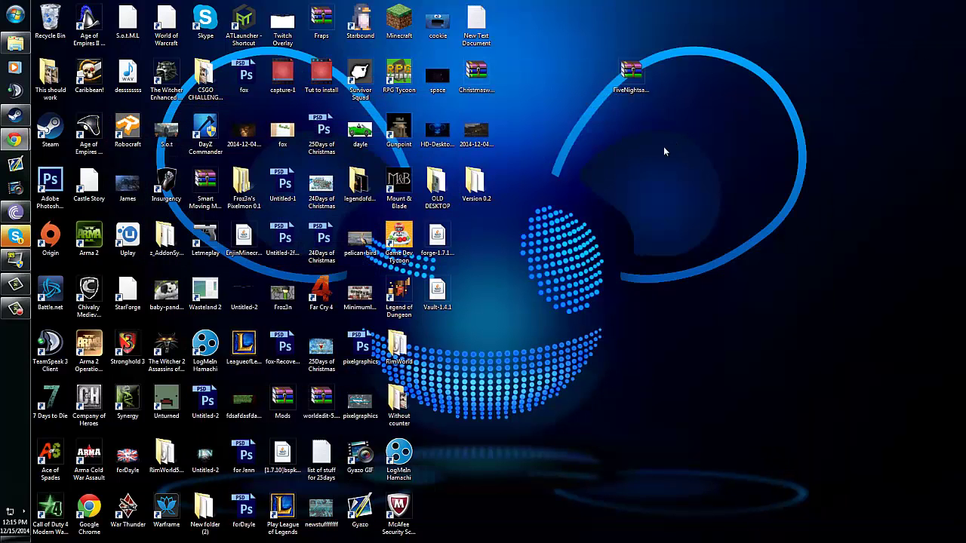
Create a new folder on the desktop named "Minecraft mods folder"
{"action": "right_click", "coordinate": [647, 146]}
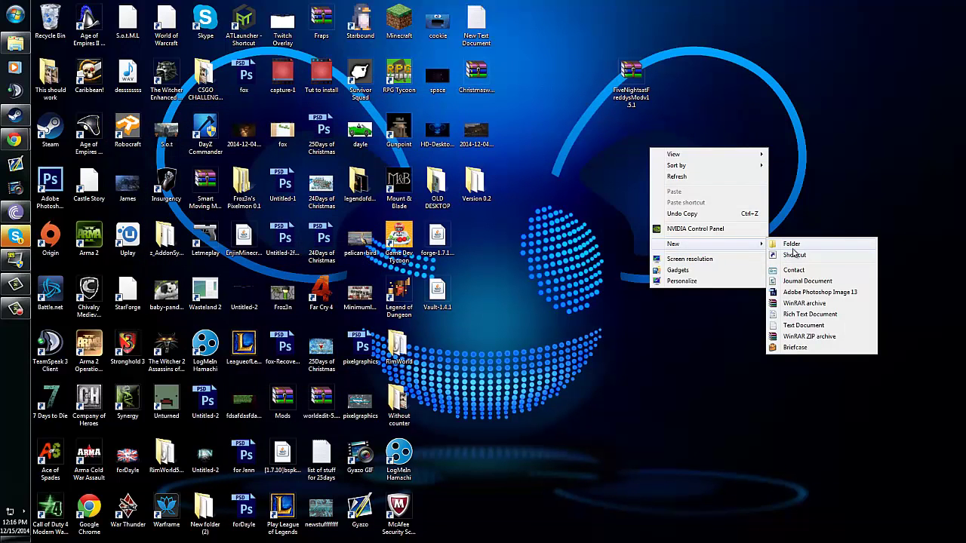
{"action": "left_click", "coordinate": [576, 217]}
{"action": "right_click", "coordinate": [662, 145]}
{"action": "mouse_move", "coordinate": [688, 243]}
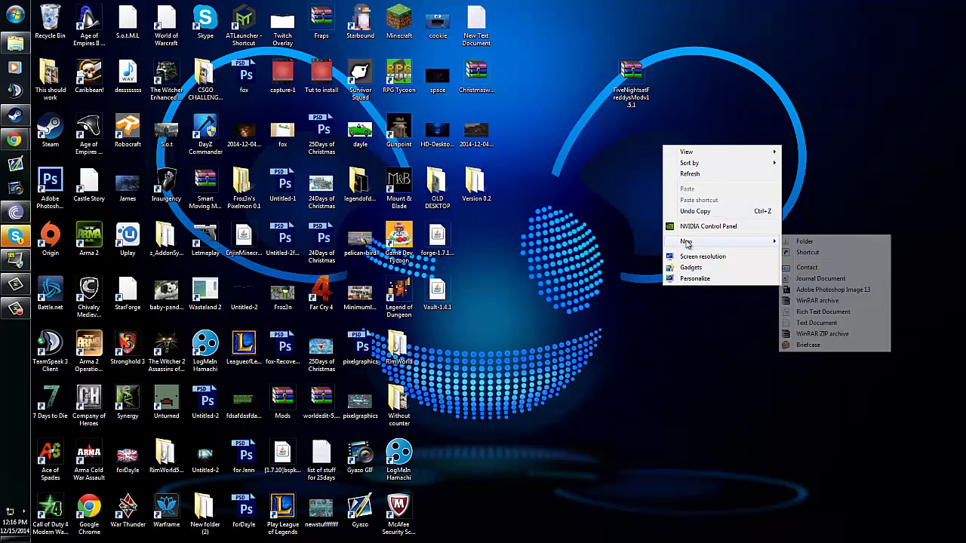
{"action": "left_click", "coordinate": [816, 242]}
{"action": "type", "text": "Minecraft m"}
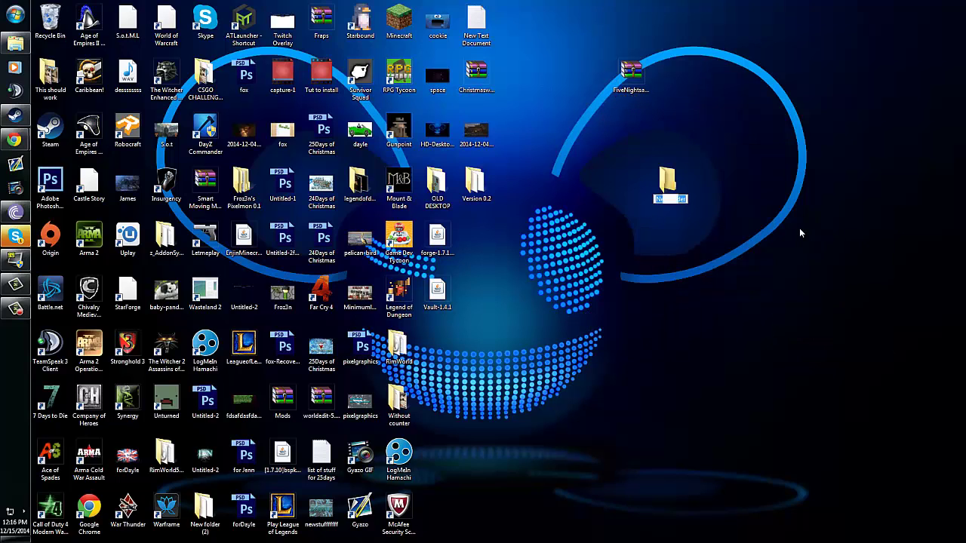
{"action": "type", "text": "ods folder"}
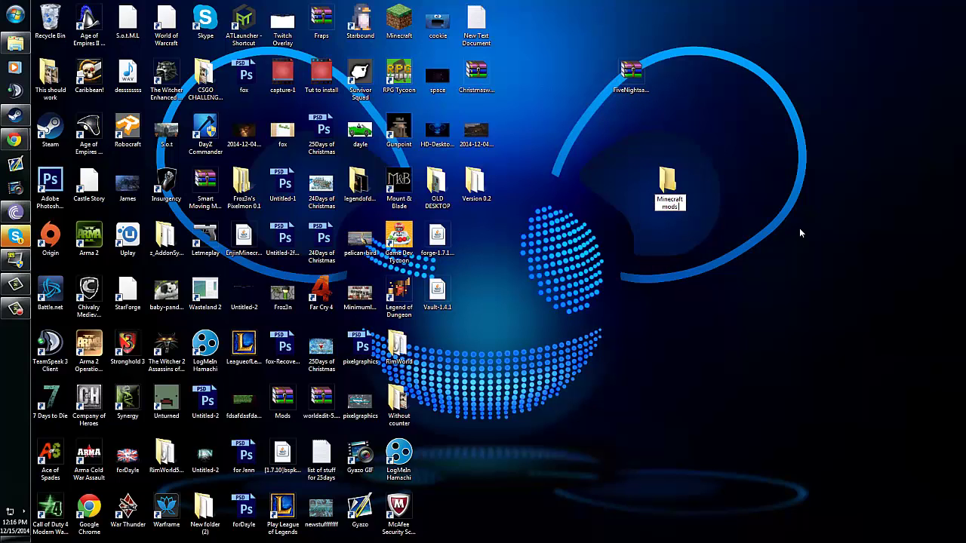
{"action": "key", "text": "Return"}
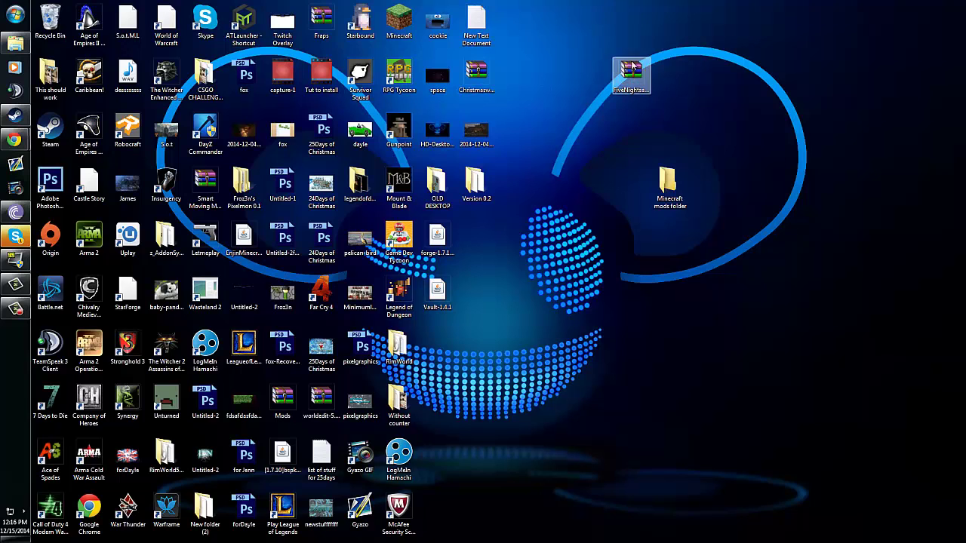
Move the FiveNightsatFreddysModv1.5.1 zip into the Minecraft mods folder, view the archive's contents in WinRAR, and close both windows
{"action": "left_click_drag", "start_coordinate": [630, 73], "coordinate": [670, 185]}
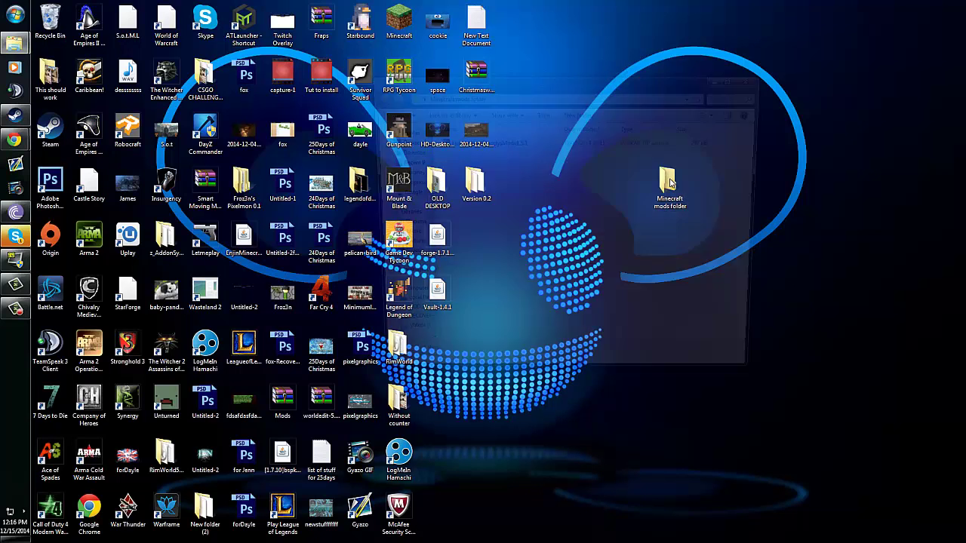
{"action": "double_click", "coordinate": [452, 141]}
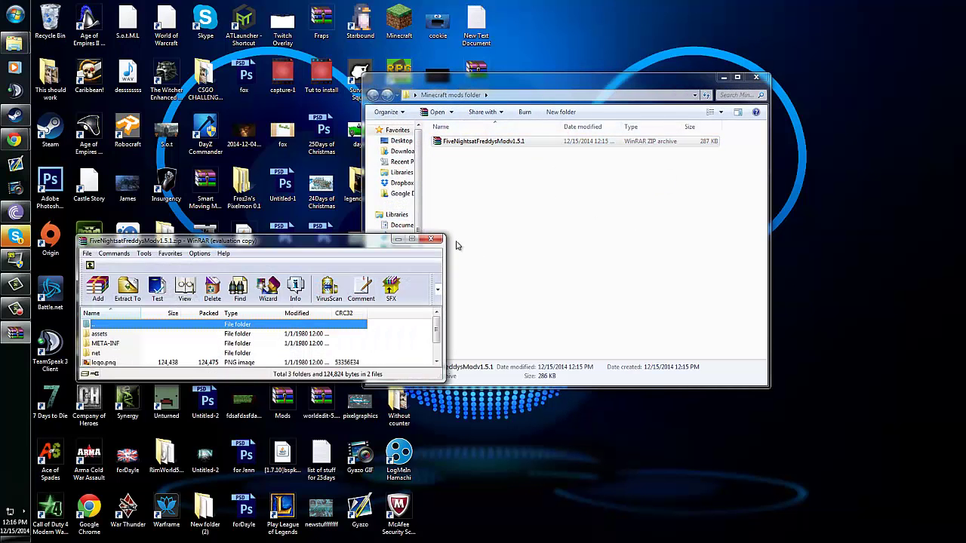
{"action": "left_click", "coordinate": [431, 239]}
{"action": "left_click", "coordinate": [757, 77]}
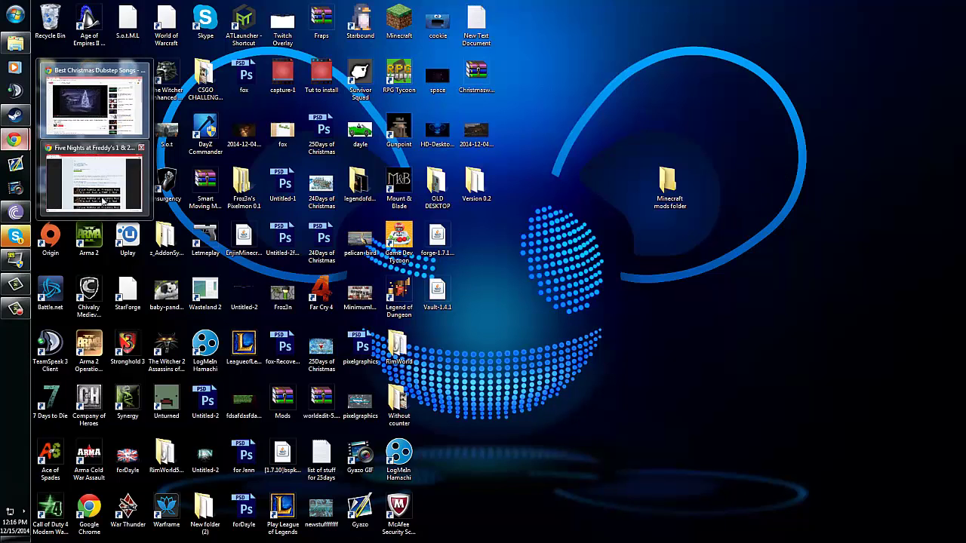
Search Google for WinRAR in a new Chrome tab and open the downloads page of the RARLAB site
{"action": "left_click", "coordinate": [15, 139]}
{"action": "left_click", "coordinate": [320, 77]}
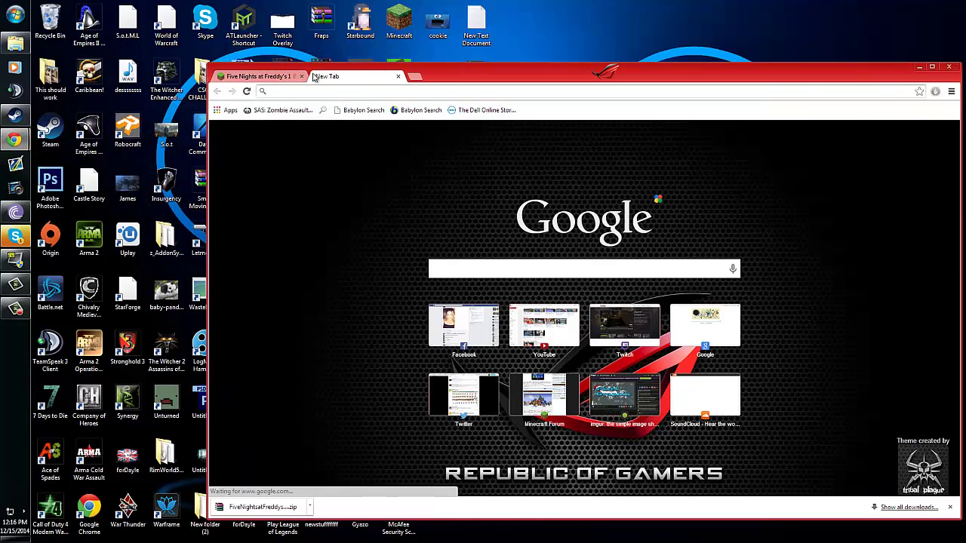
{"action": "type", "text": "winra"}
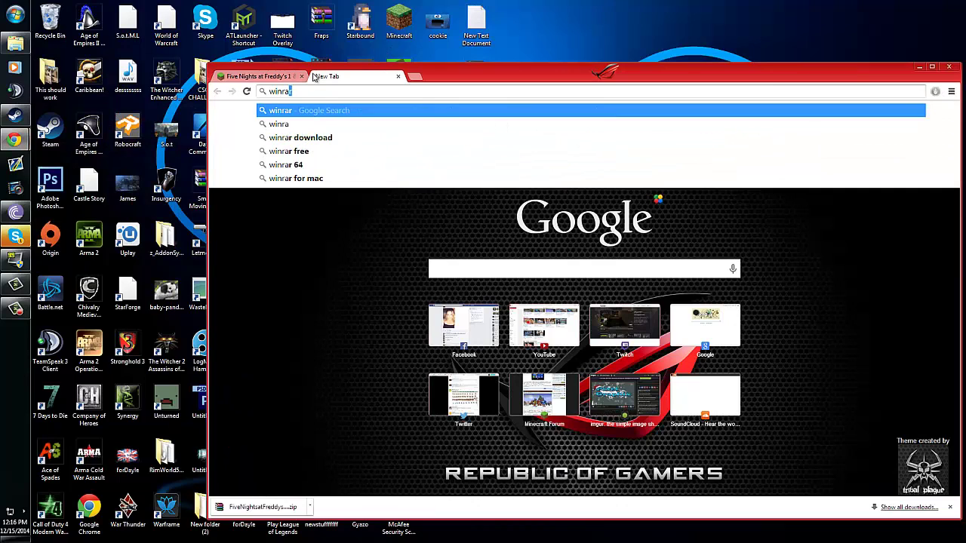
{"action": "type", "text": "e"}
{"action": "key", "text": "Return"}
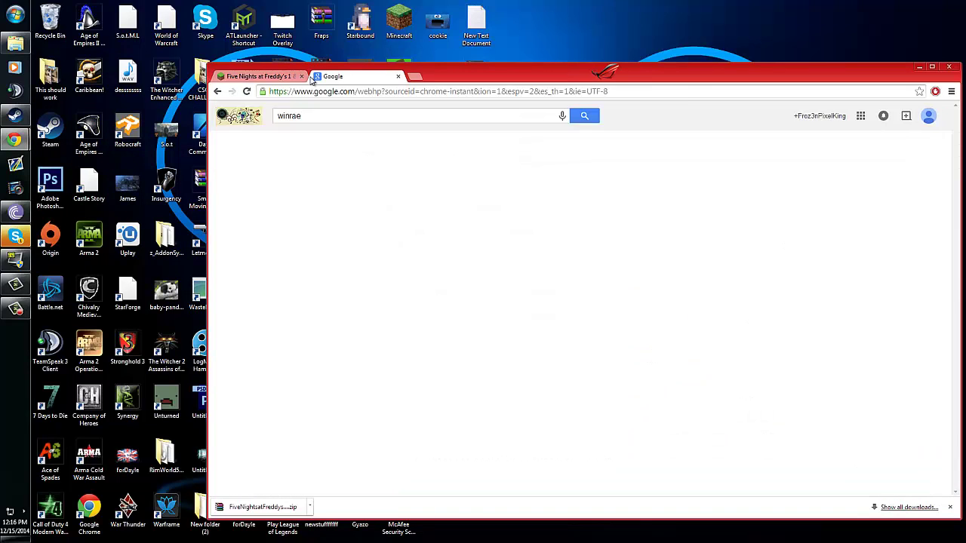
{"action": "left_click", "coordinate": [369, 198]}
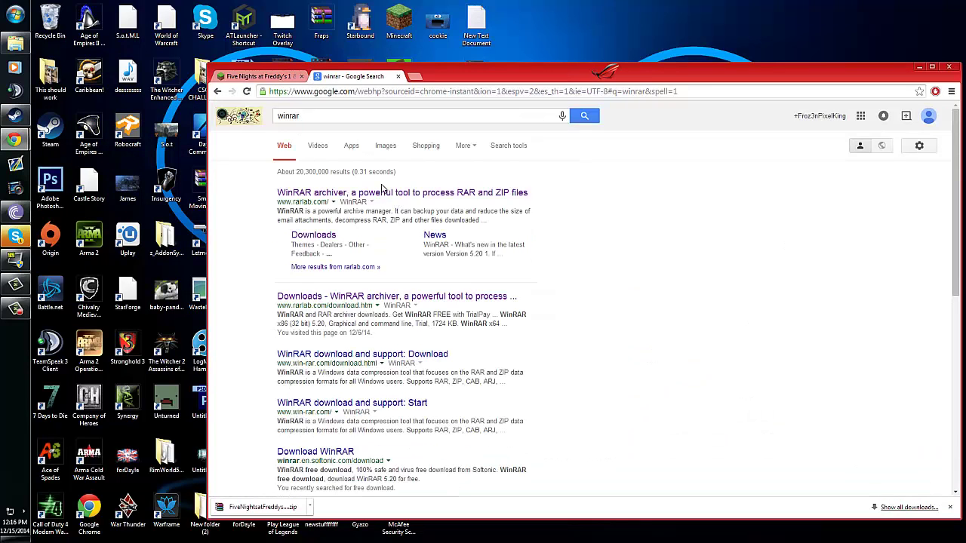
{"action": "left_click", "coordinate": [315, 193]}
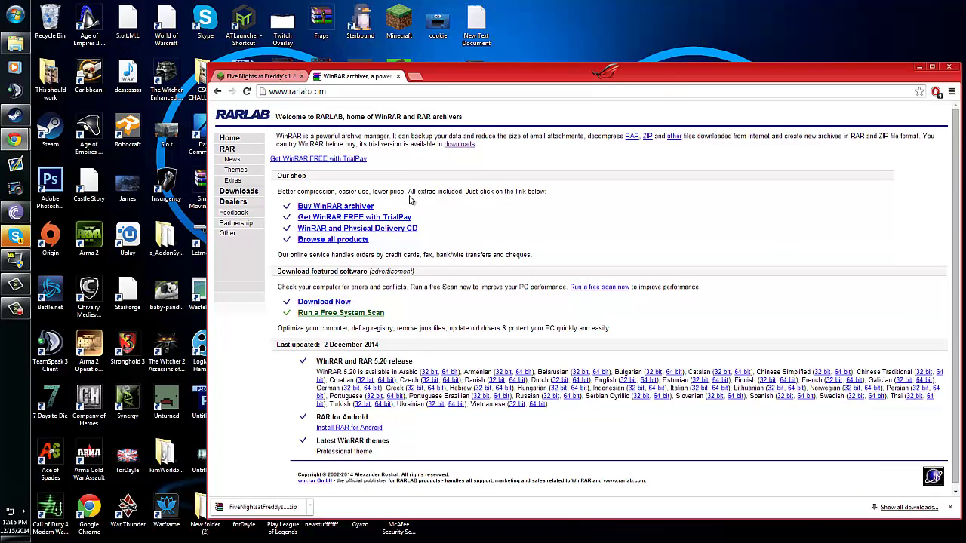
{"action": "left_click", "coordinate": [240, 193]}
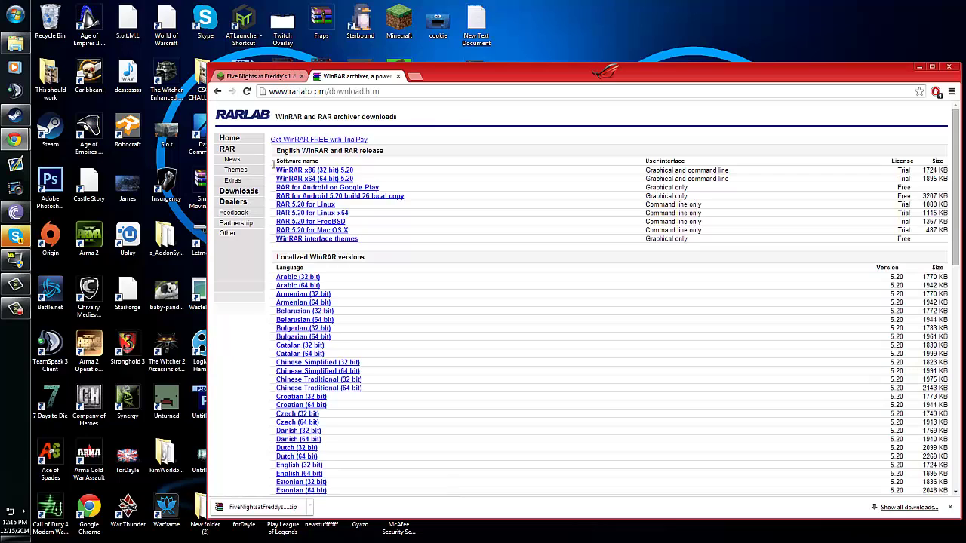
Examine the English and localized WinRAR downloads listed on the page, close its tab, and minimize the browser
{"action": "left_click_drag", "start_coordinate": [274, 162], "coordinate": [363, 246]}
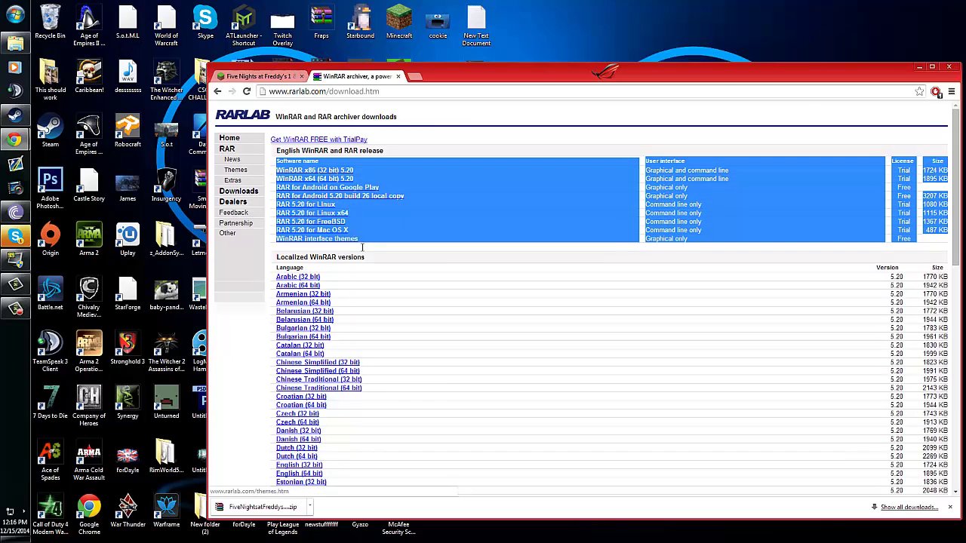
{"action": "left_click", "coordinate": [264, 302]}
{"action": "left_click_drag", "start_coordinate": [276, 172], "coordinate": [388, 258]}
{"action": "scroll", "coordinate": [387, 259], "scroll_direction": "down", "scroll_amount": 8}
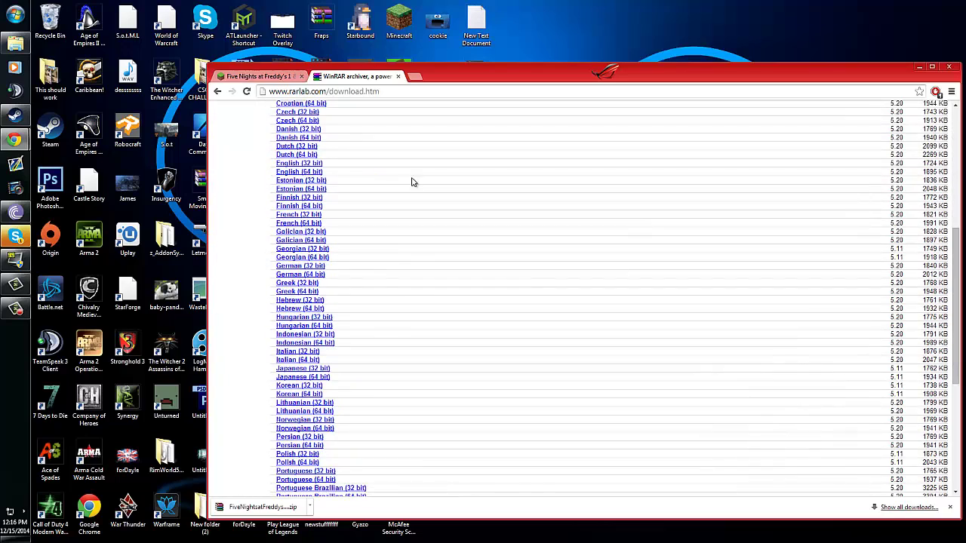
{"action": "scroll", "coordinate": [392, 342], "scroll_direction": "up", "scroll_amount": 4}
{"action": "scroll", "coordinate": [392, 341], "scroll_direction": "up", "scroll_amount": 5}
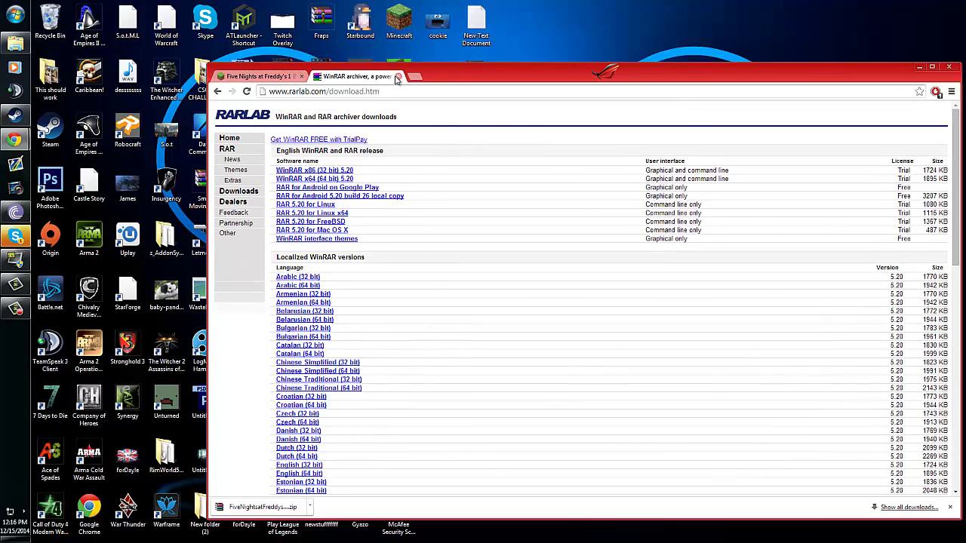
{"action": "left_click", "coordinate": [398, 77]}
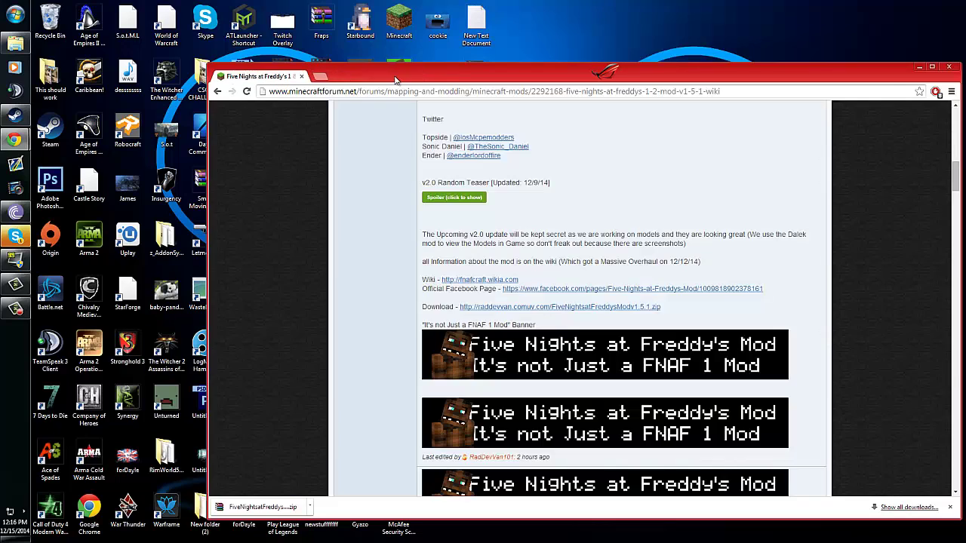
{"action": "left_click", "coordinate": [918, 68]}
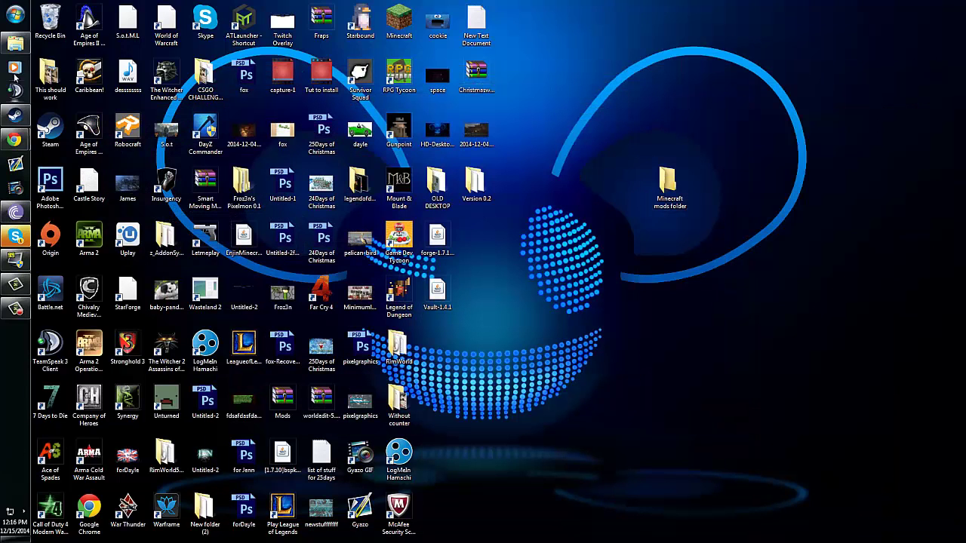
Bring up the .minecraft folder window to view its subfolders, and minimize it
{"action": "left_click", "coordinate": [15, 43]}
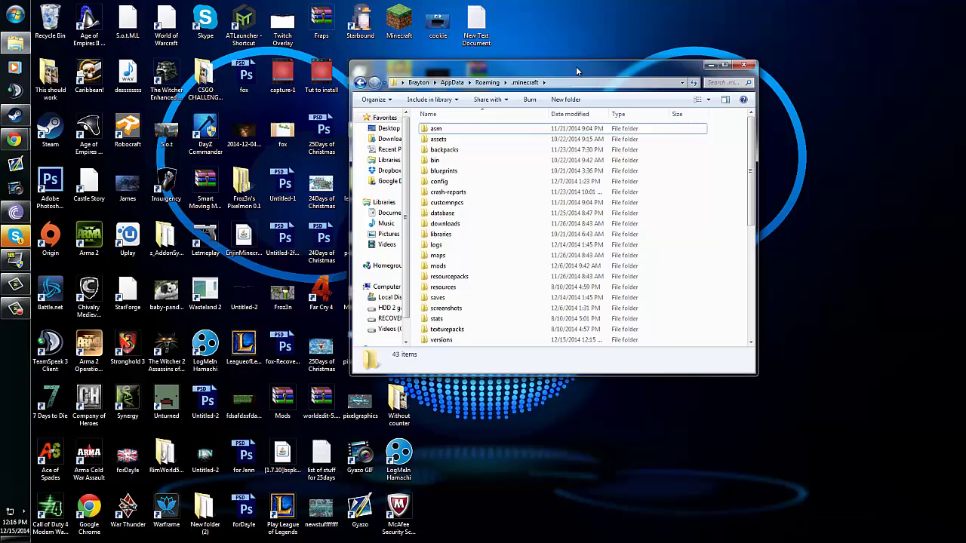
{"action": "left_click_drag", "start_coordinate": [566, 70], "coordinate": [304, 75]}
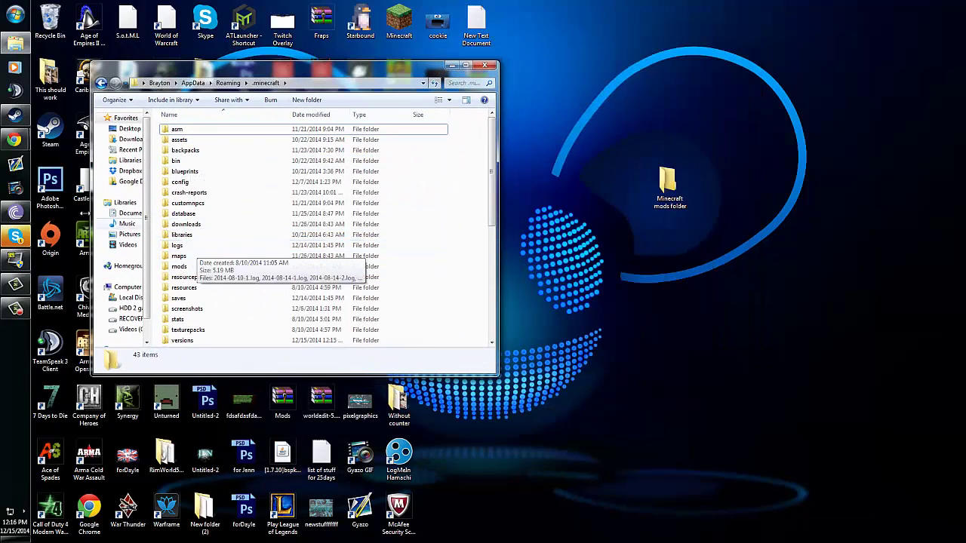
{"action": "left_click", "coordinate": [451, 65]}
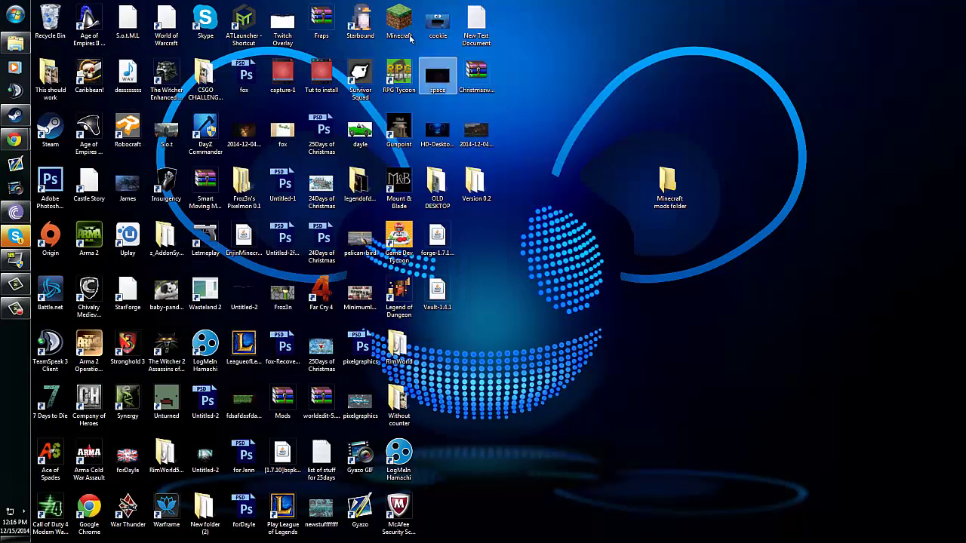
Launch the Minecraft launcher, select the Forge profile, and minimize the launcher
{"action": "double_click", "coordinate": [399, 23]}
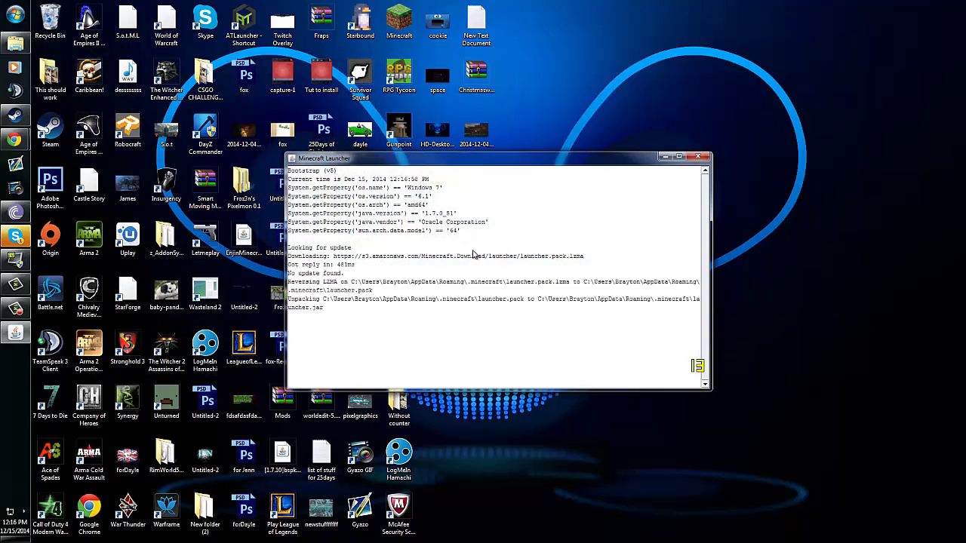
{"action": "left_click_drag", "start_coordinate": [486, 158], "coordinate": [501, 128]}
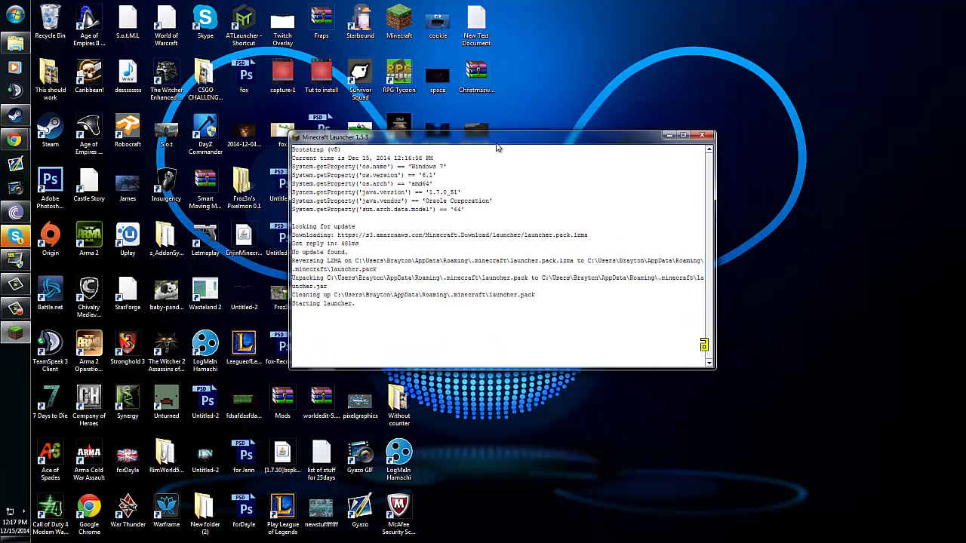
{"action": "left_click", "coordinate": [376, 400]}
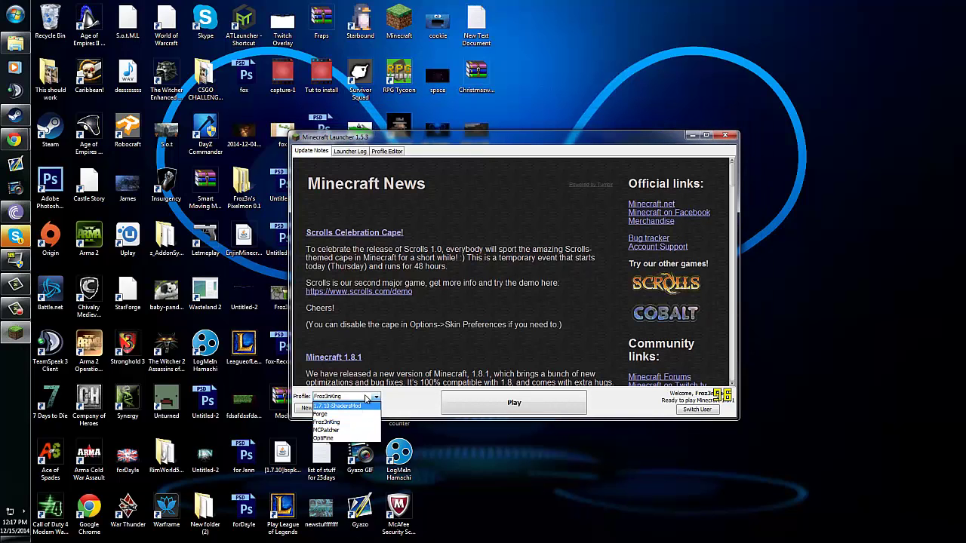
{"action": "left_click", "coordinate": [333, 415]}
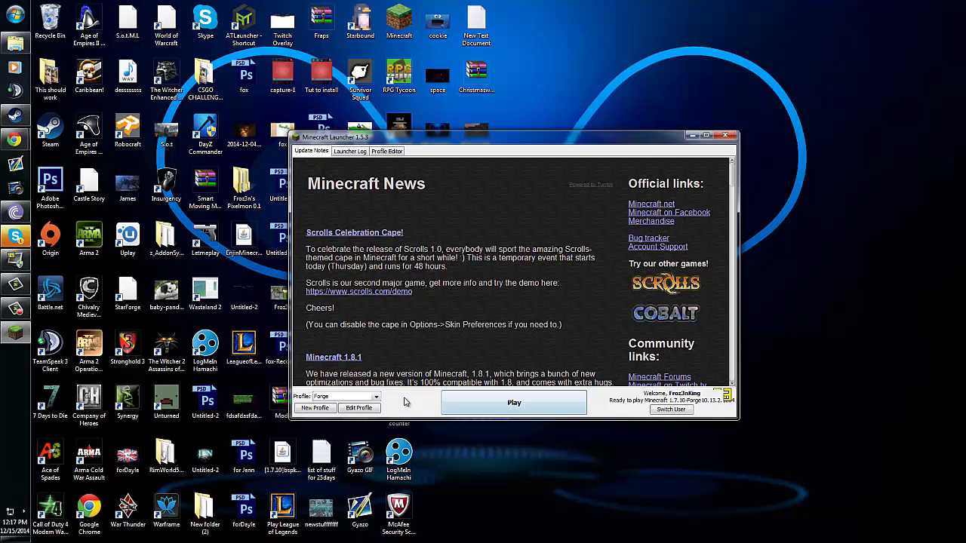
{"action": "left_click", "coordinate": [691, 138]}
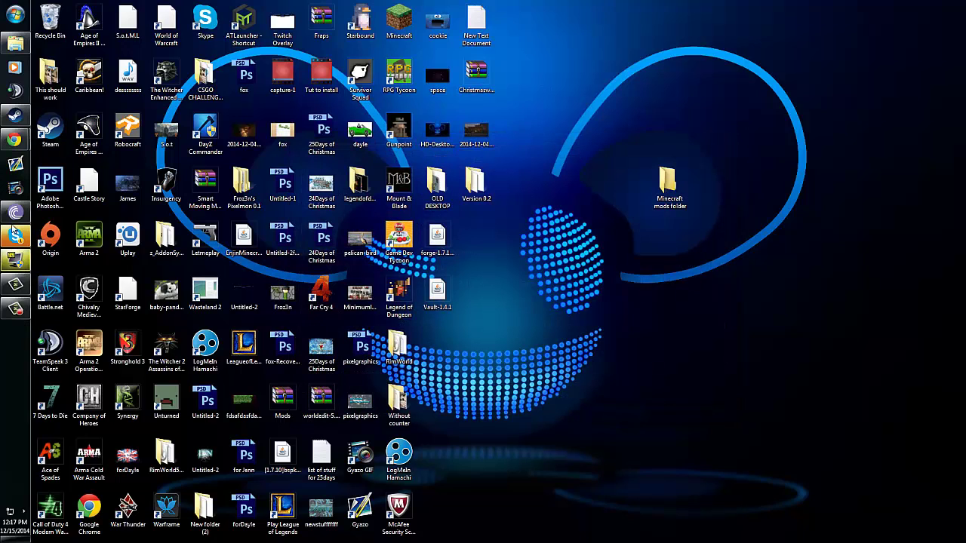
Arrange the .minecraft folder and the desktop's Minecraft mods folder side by side in separate windows
{"action": "left_click", "coordinate": [15, 43]}
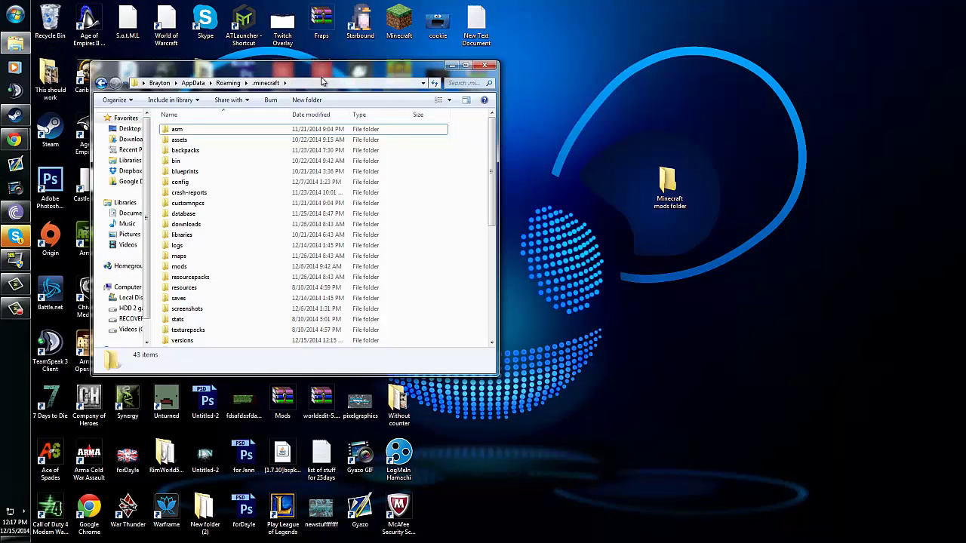
{"action": "left_click_drag", "start_coordinate": [322, 79], "coordinate": [309, 58]}
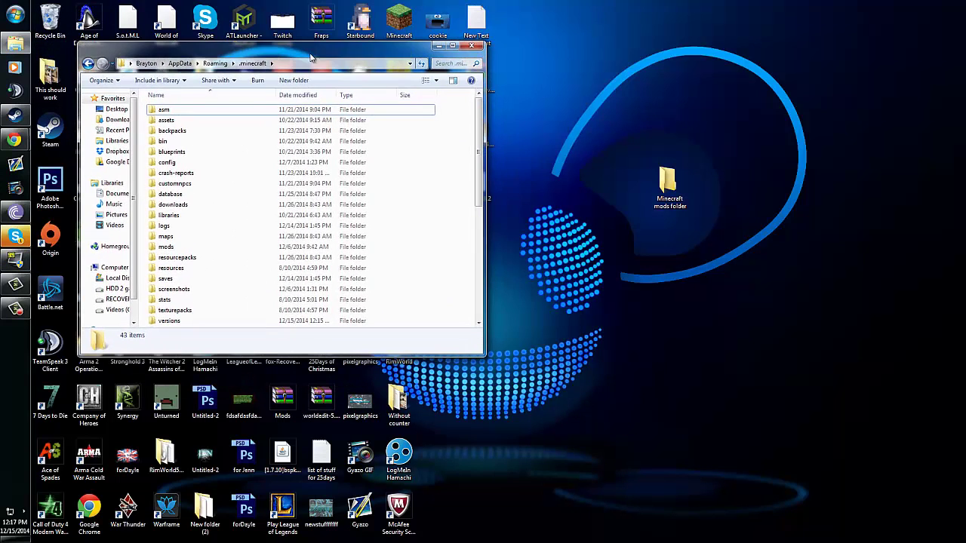
{"action": "double_click", "coordinate": [668, 185]}
{"action": "left_click_drag", "start_coordinate": [218, 50], "coordinate": [674, 63]}
{"action": "left_click", "coordinate": [635, 134]}
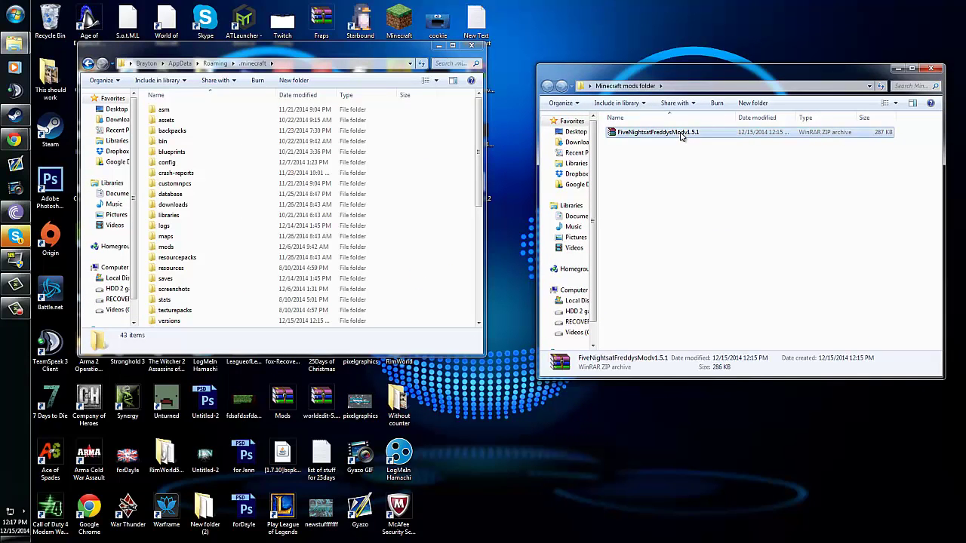
Move the FiveNightsatFreddysModv1.5.1 zip from the Minecraft mods folder into the mods folder inside .minecraft
{"action": "left_click", "coordinate": [629, 133]}
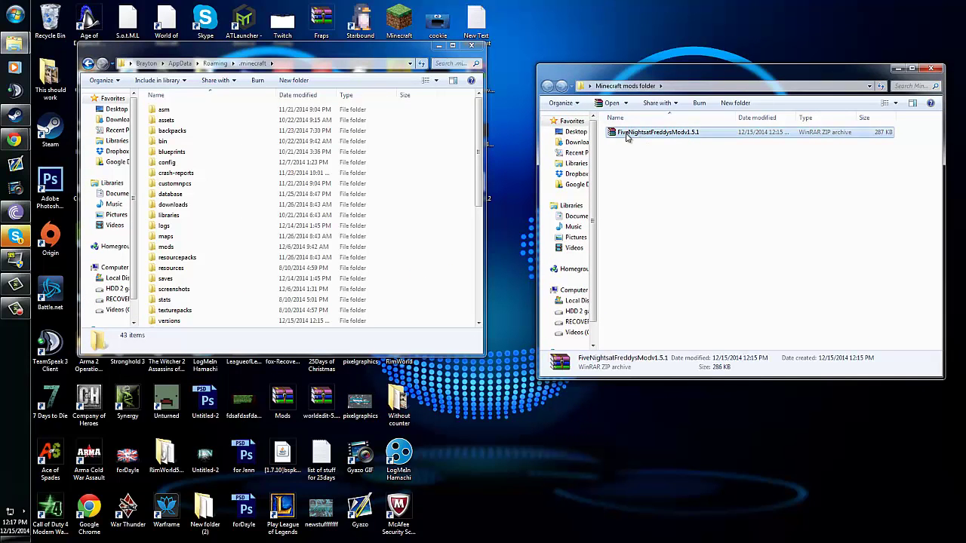
{"action": "left_click", "coordinate": [656, 160]}
{"action": "double_click", "coordinate": [188, 246]}
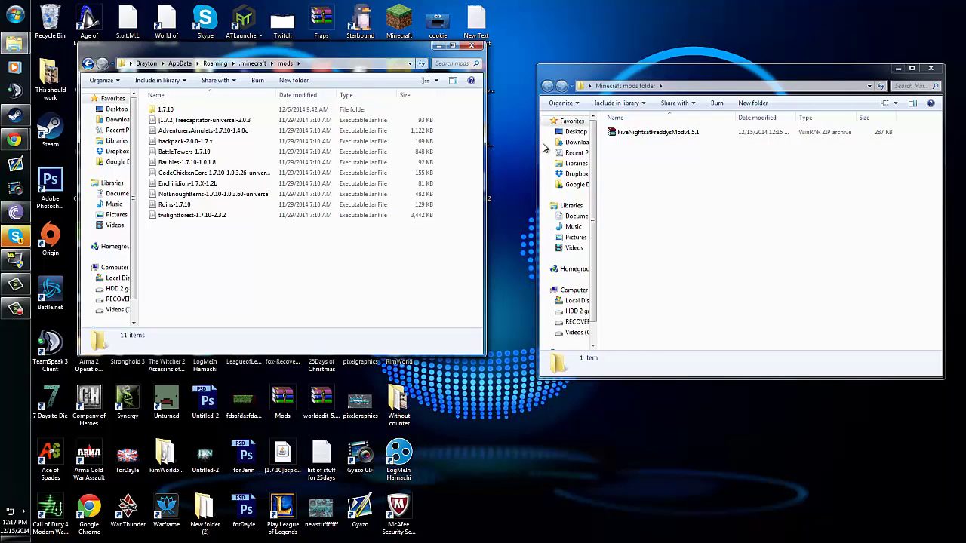
{"action": "left_click_drag", "start_coordinate": [649, 133], "coordinate": [219, 254]}
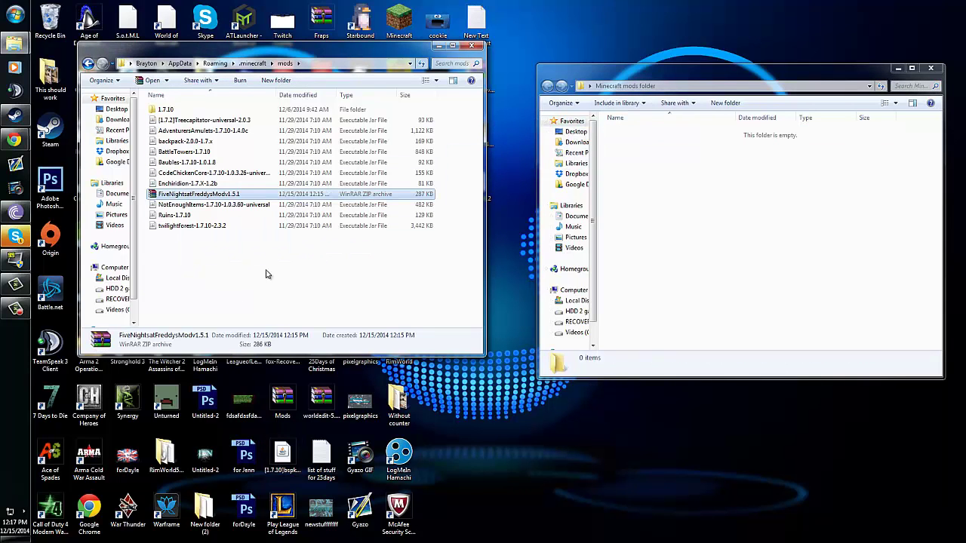
View the contents of the moved FiveNightsatFreddysModv1.5.1 archive, close it, and look through the other mod files in the mods folder
{"action": "double_click", "coordinate": [248, 194]}
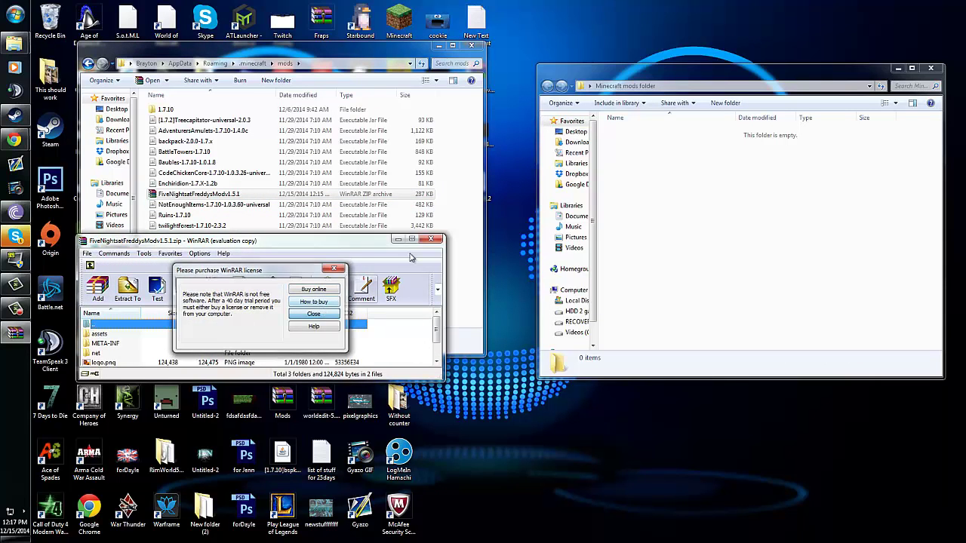
{"action": "key", "text": "Escape"}
{"action": "key", "text": "Escape"}
{"action": "left_click", "coordinate": [181, 226]}
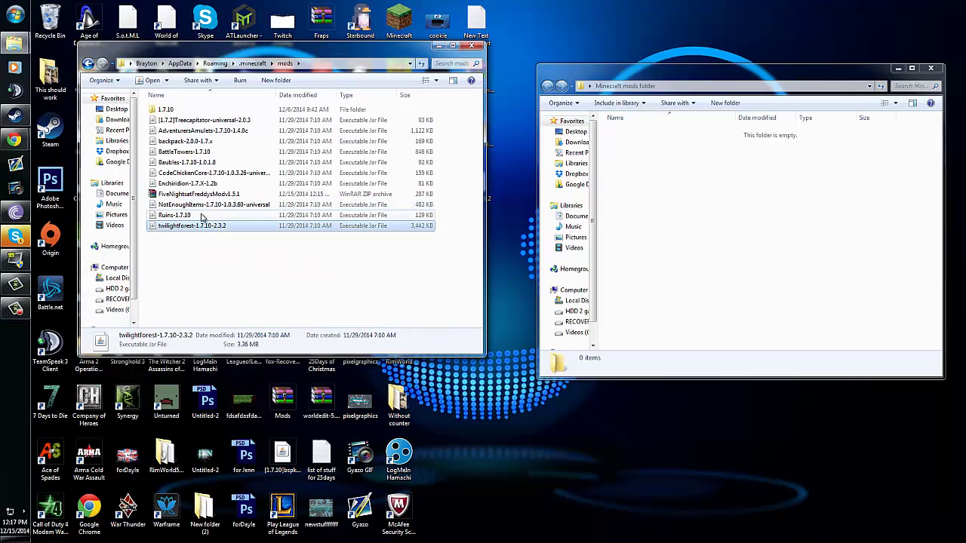
{"action": "key", "text": "Up"}
{"action": "key", "text": "Up"}
{"action": "key", "text": "Up"}
{"action": "key", "text": "Up"}
{"action": "key", "text": "Up"}
{"action": "key", "text": "Up"}
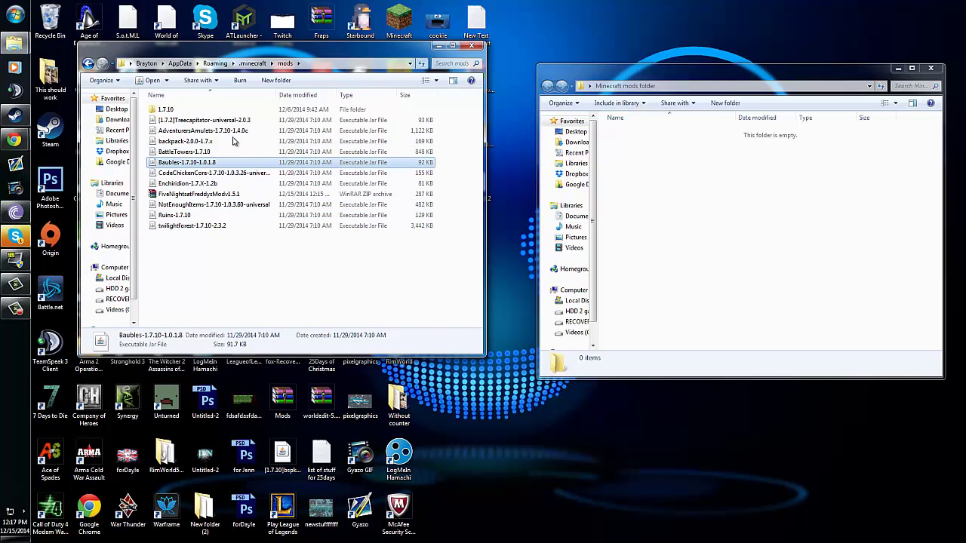
{"action": "left_click", "coordinate": [179, 195]}
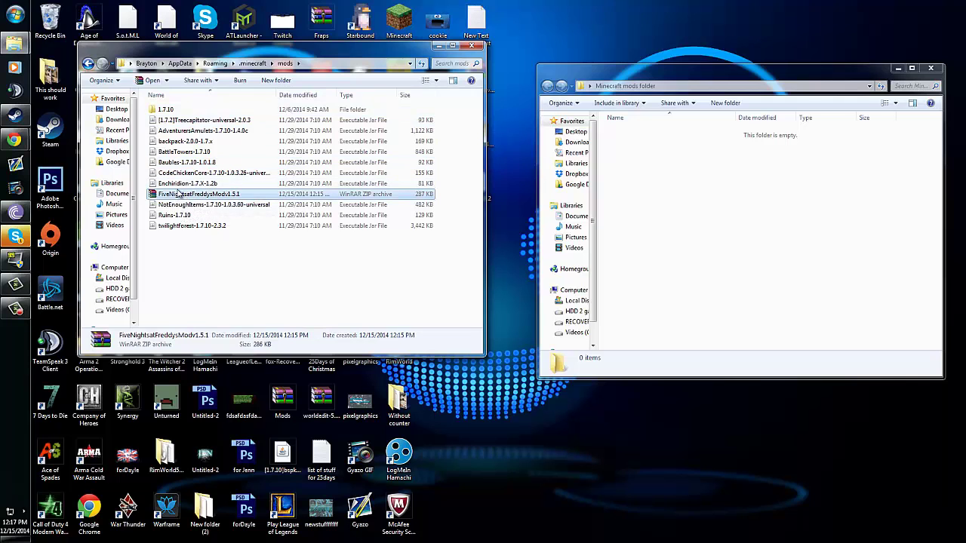
Close both folder windows and minimize the Minecraft launcher
{"action": "left_click", "coordinate": [471, 46]}
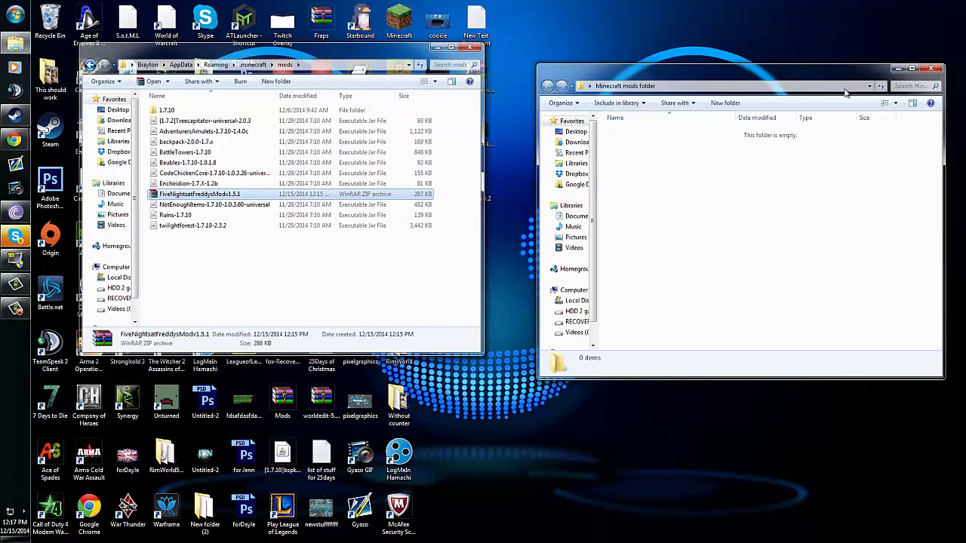
{"action": "left_click", "coordinate": [938, 70]}
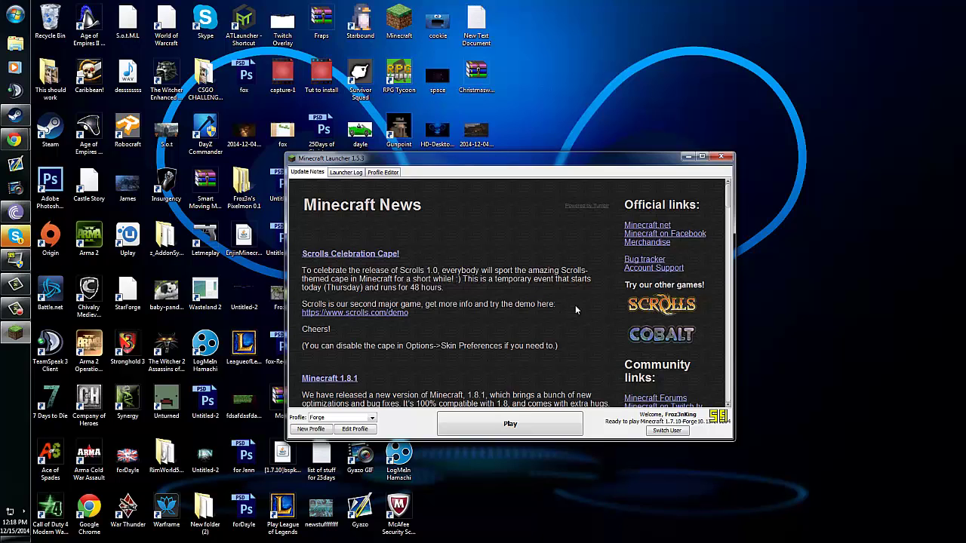
{"action": "left_click", "coordinate": [687, 157]}
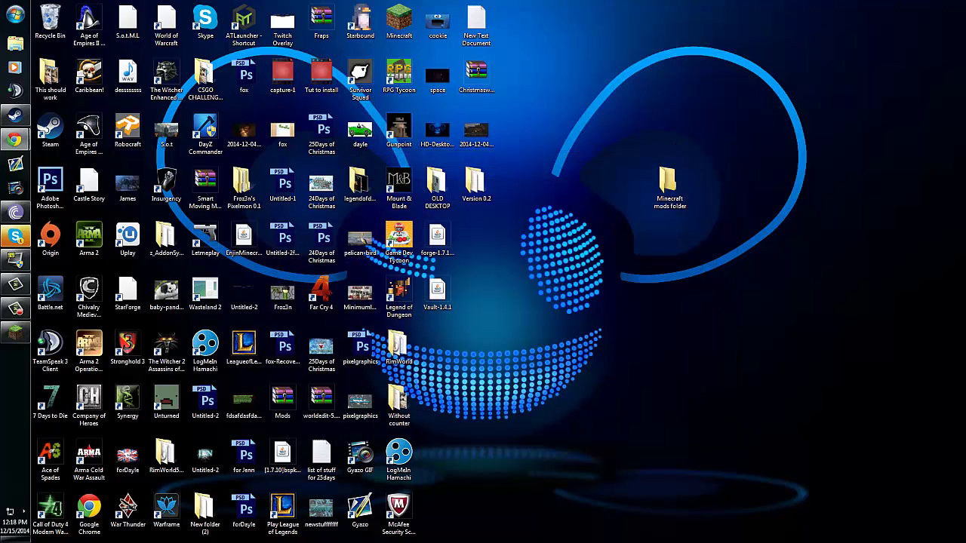